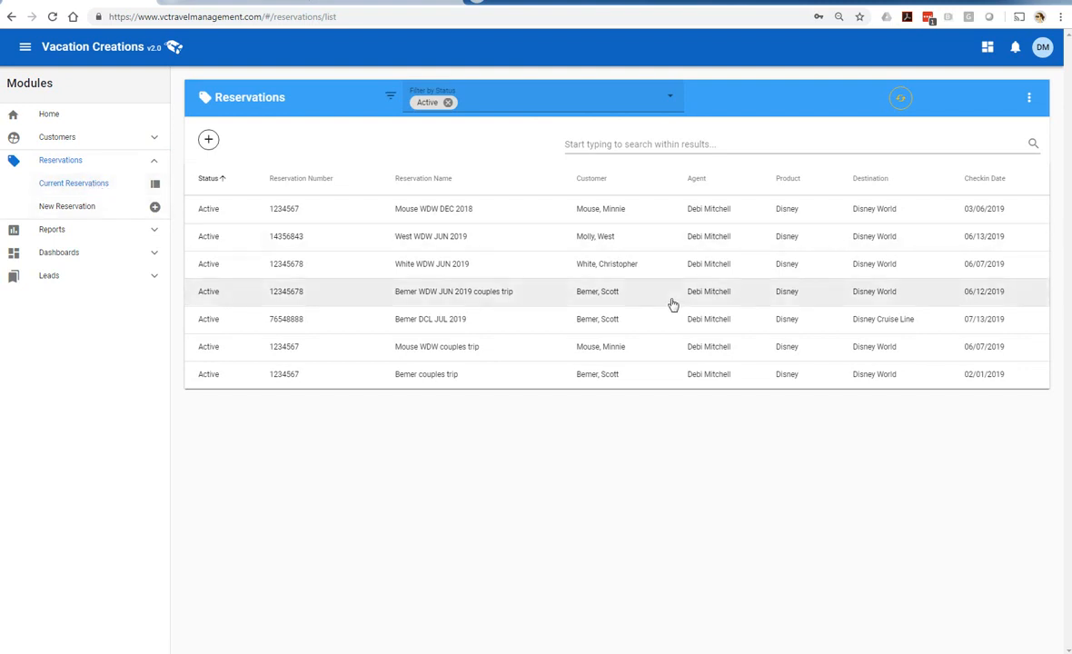
Open the 'WDW JUN 2019 couples trip' reservation from the Current Reservations list
click(607, 294)
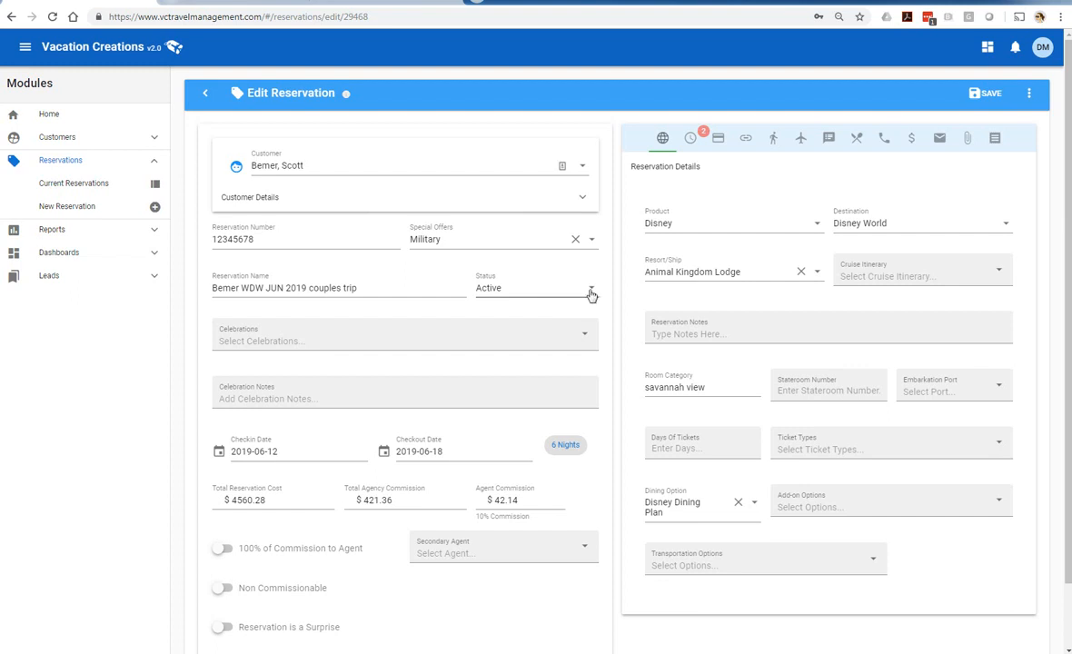
Check the reservation's tasks and its payment info, which shows a $4560.28 balance due
click(693, 141)
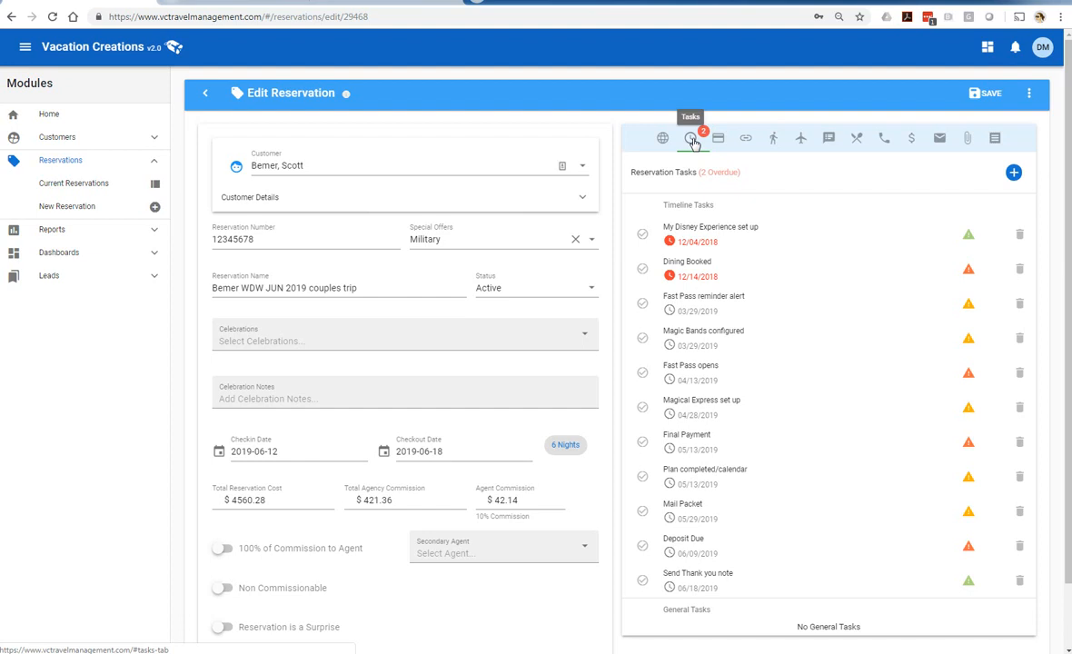
click(718, 141)
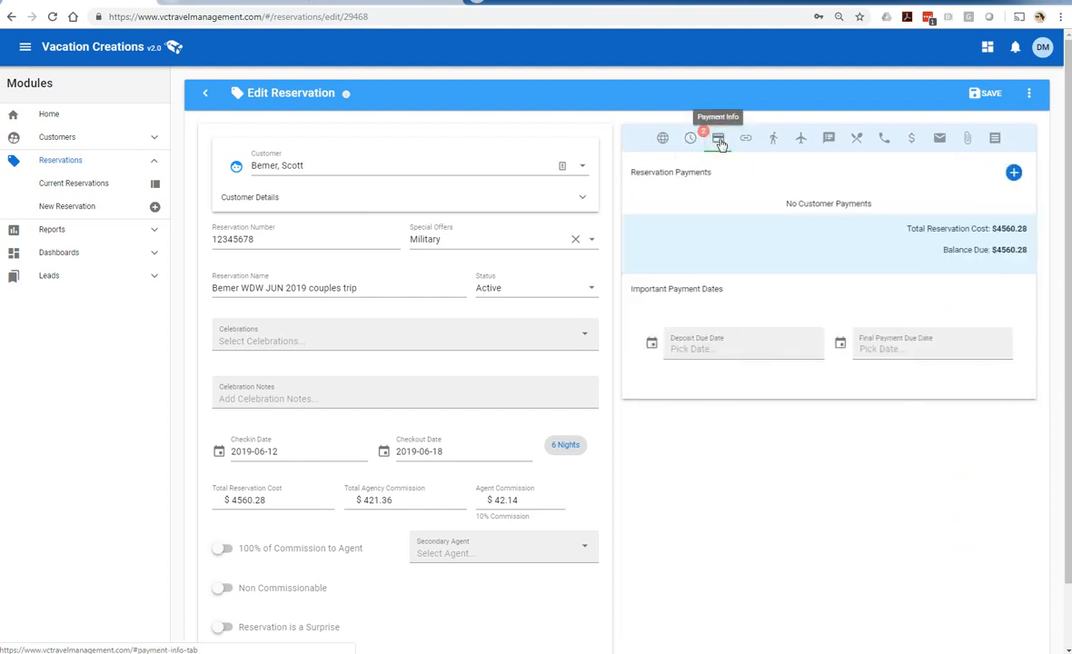
click(1014, 174)
Save a $200 Deposit paid by Credit Card on 01/20/2019, entering the card's last four digits
click(553, 218)
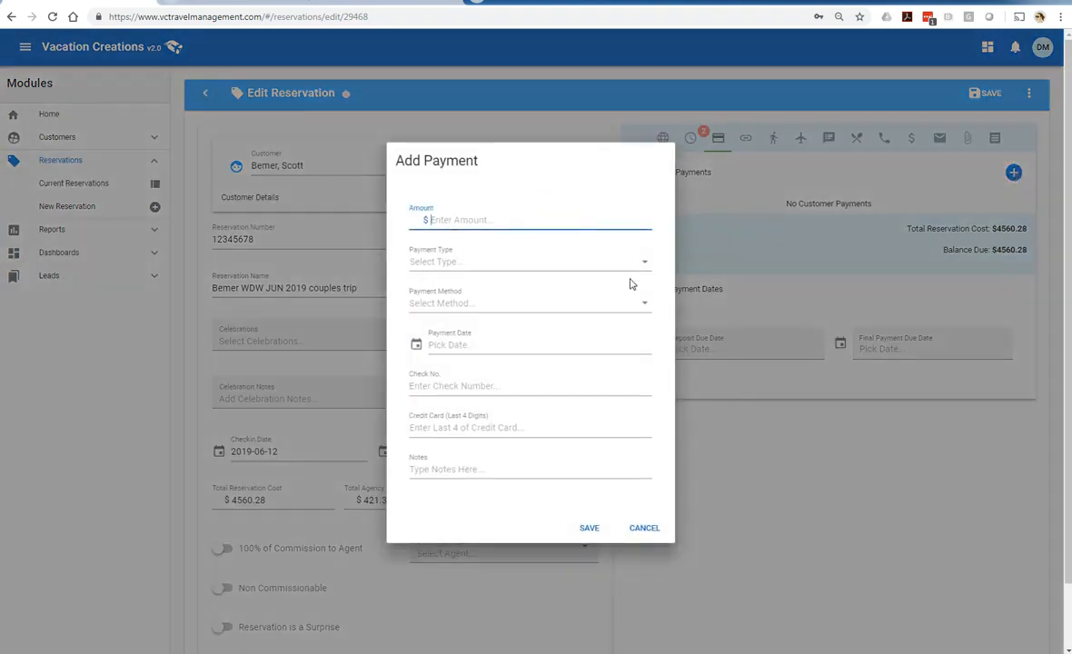
text(200)
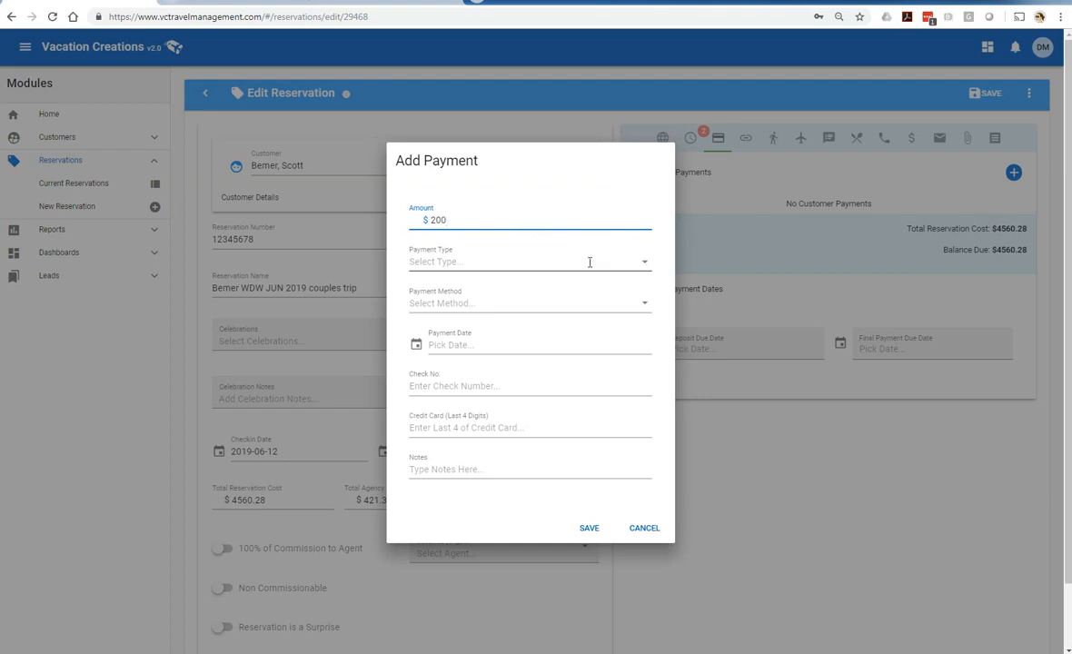
click(583, 257)
click(455, 297)
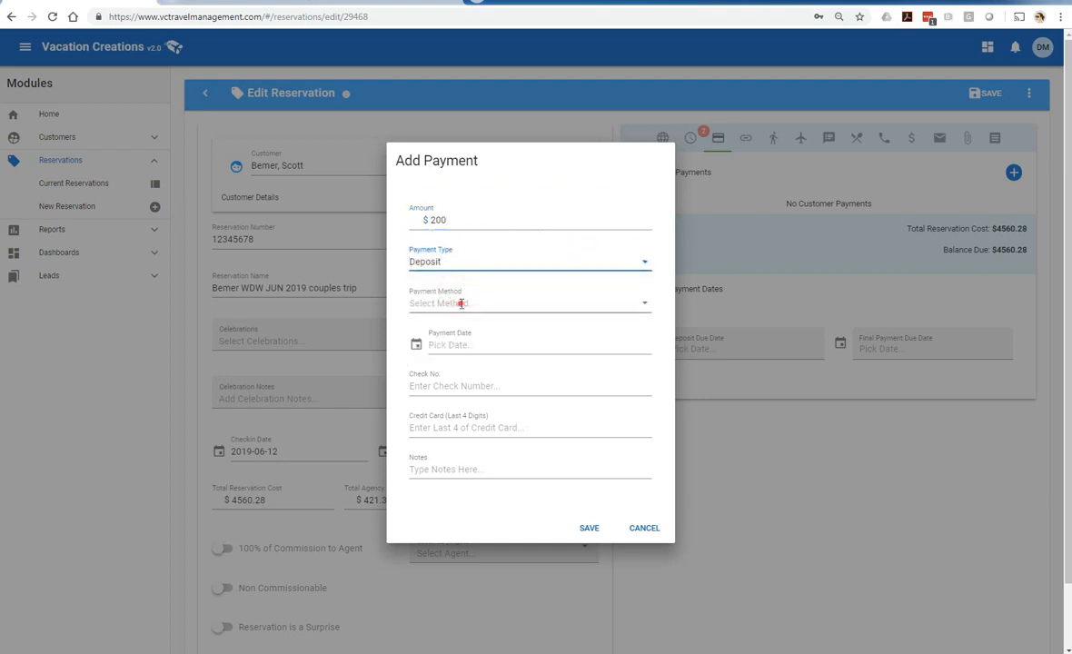
click(427, 299)
click(446, 415)
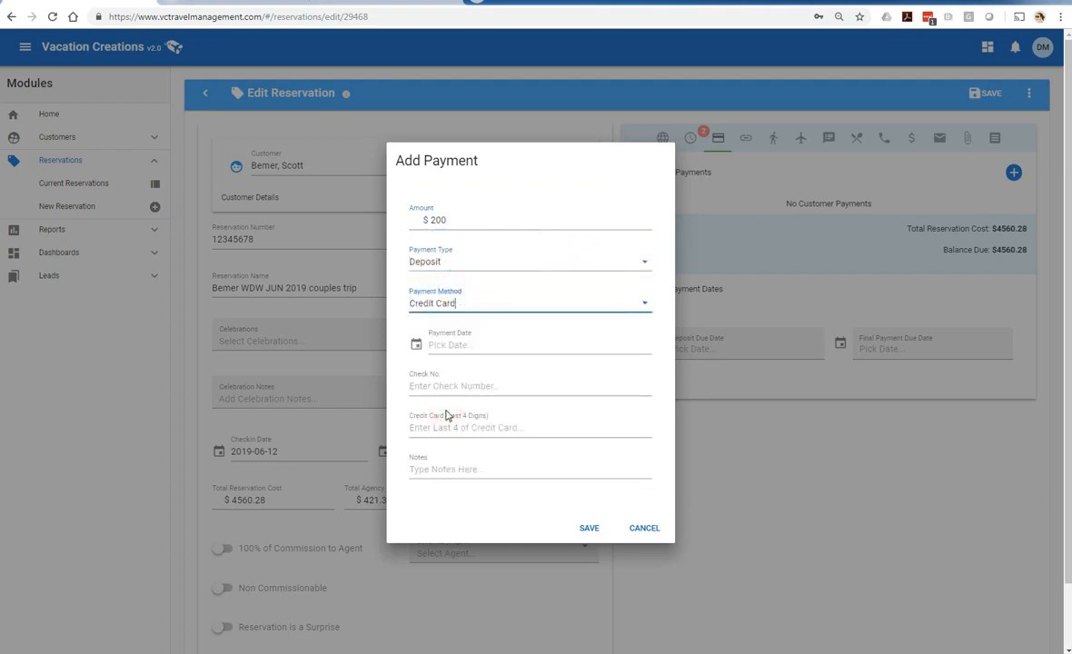
click(471, 344)
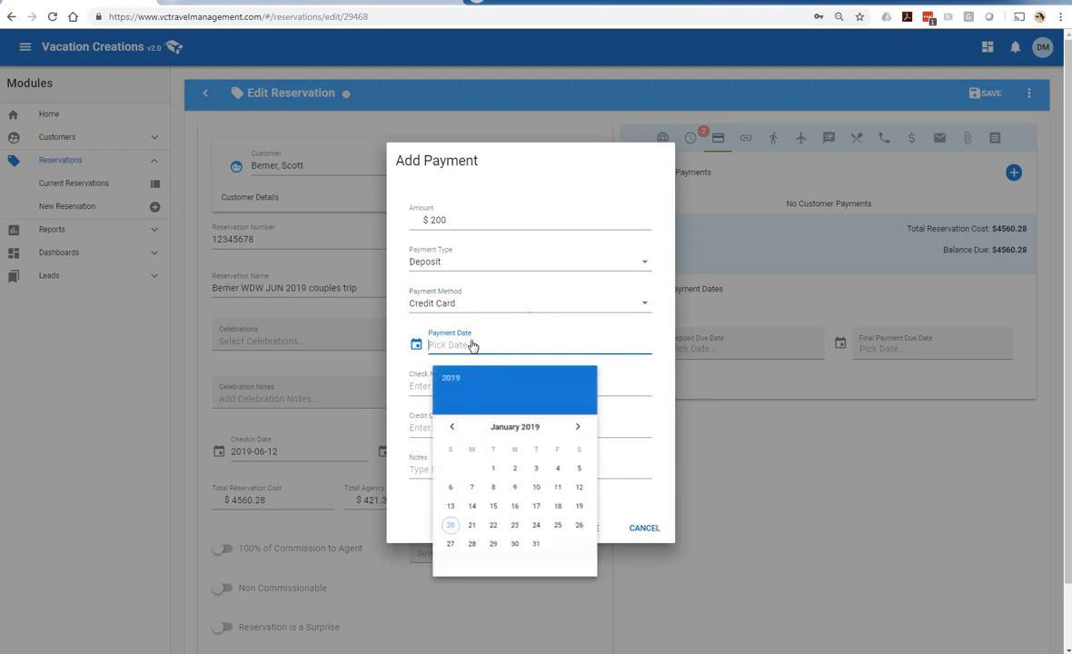
click(451, 527)
click(449, 427)
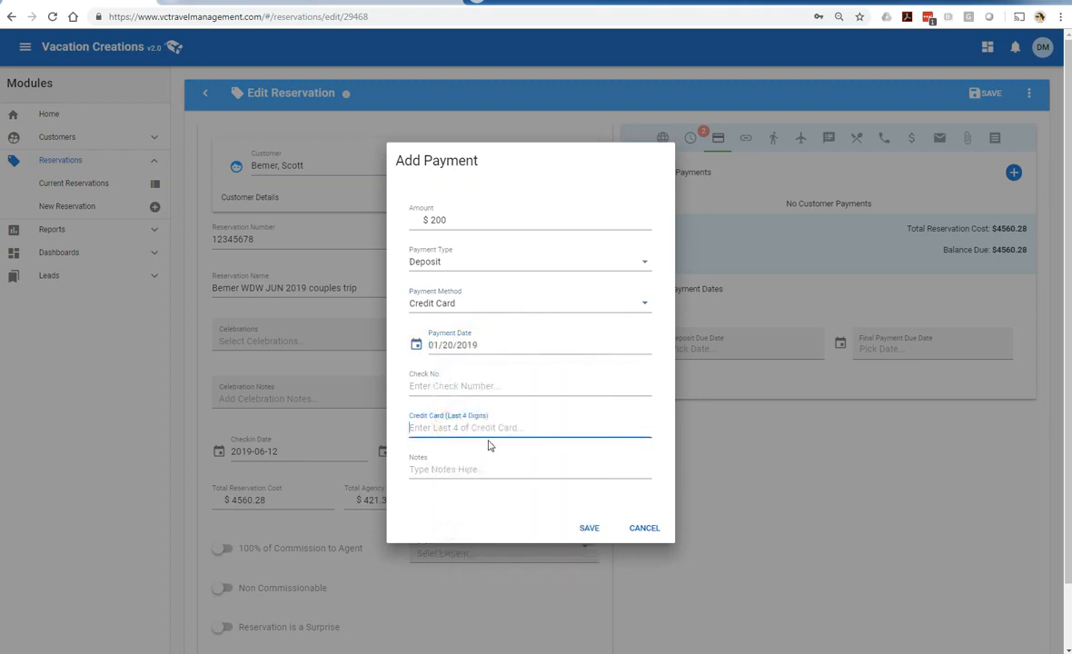
text(1234)
click(478, 468)
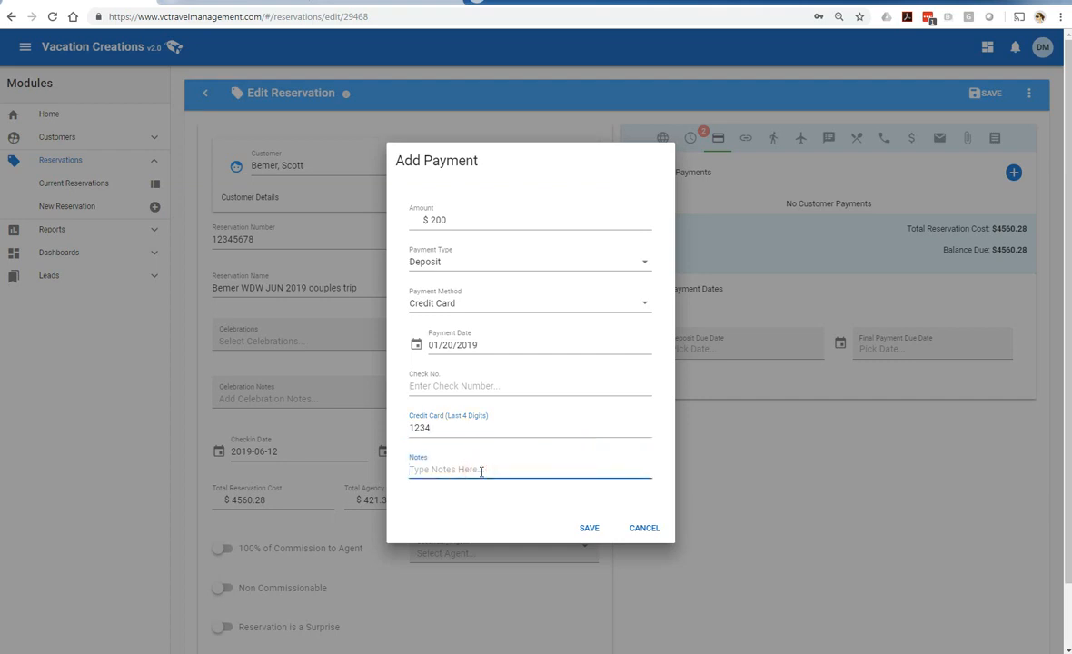
click(589, 529)
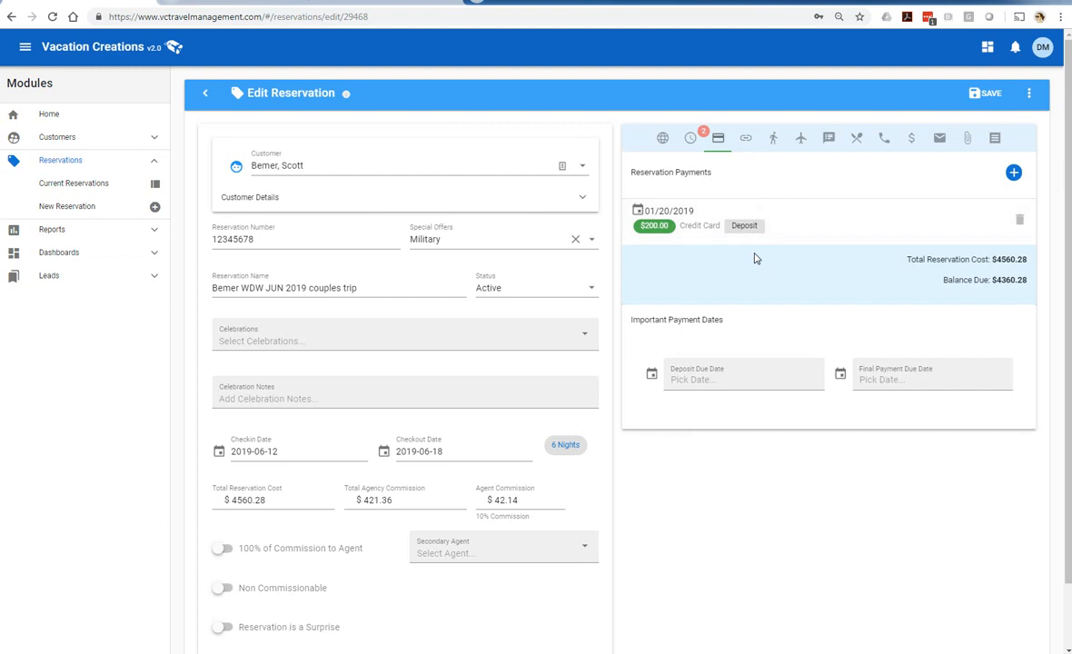
Tick include for both the customer and spouse on the Travelers list
click(775, 139)
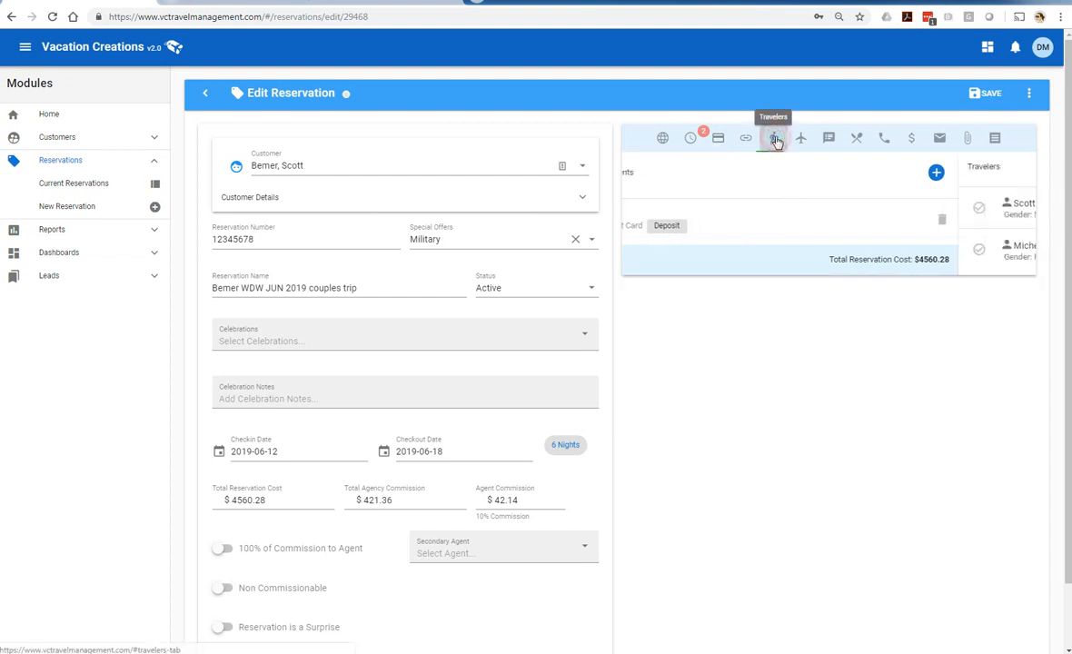
click(642, 207)
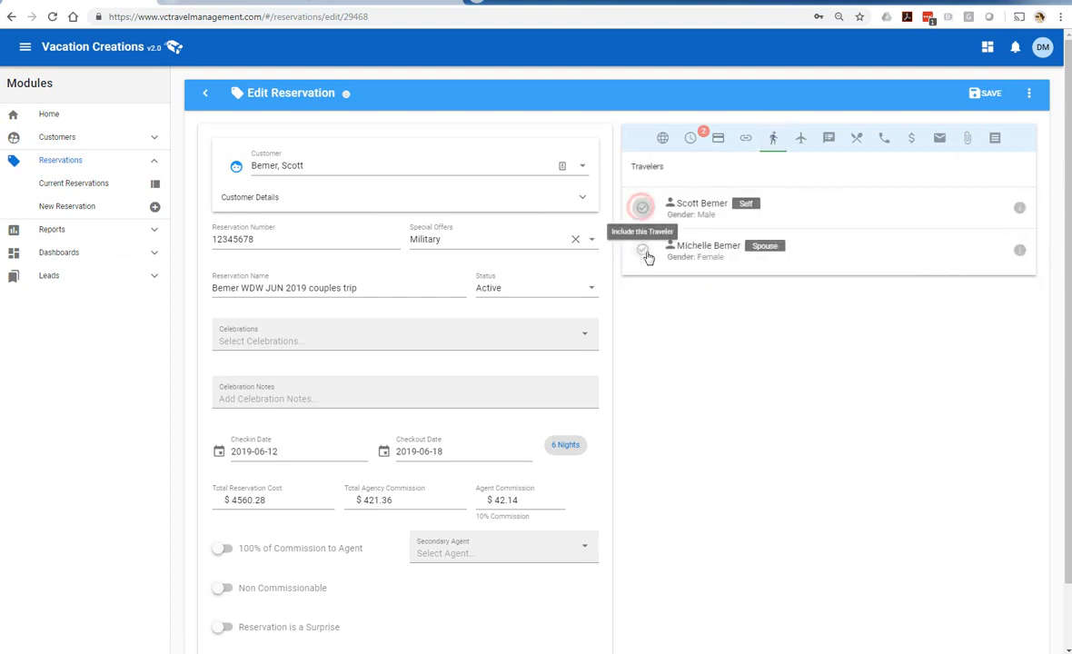
click(643, 253)
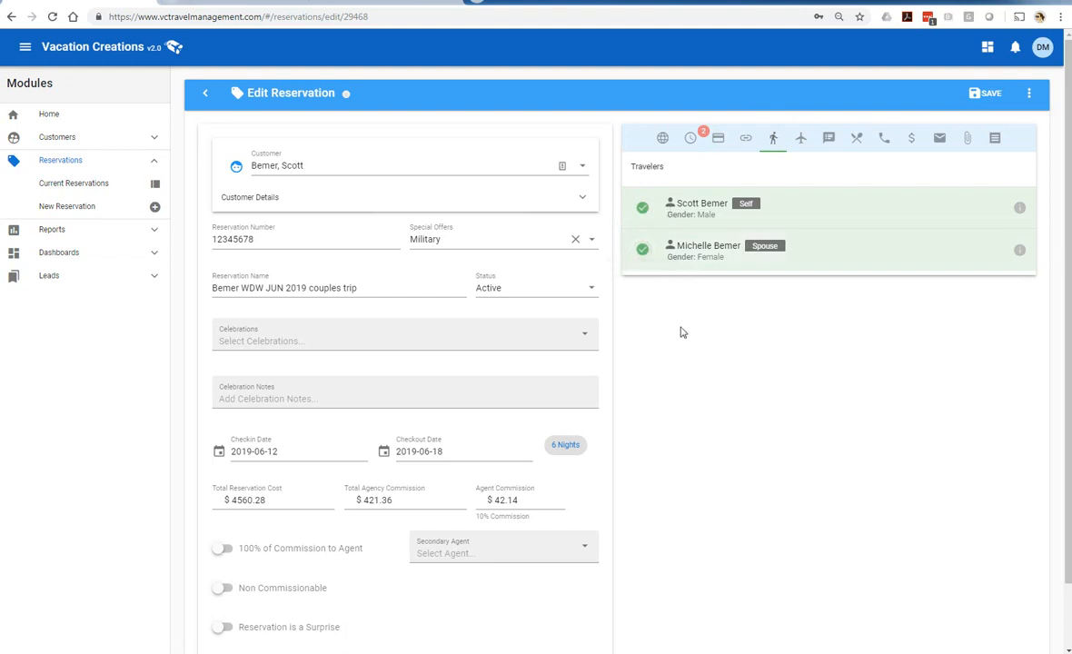
click(795, 141)
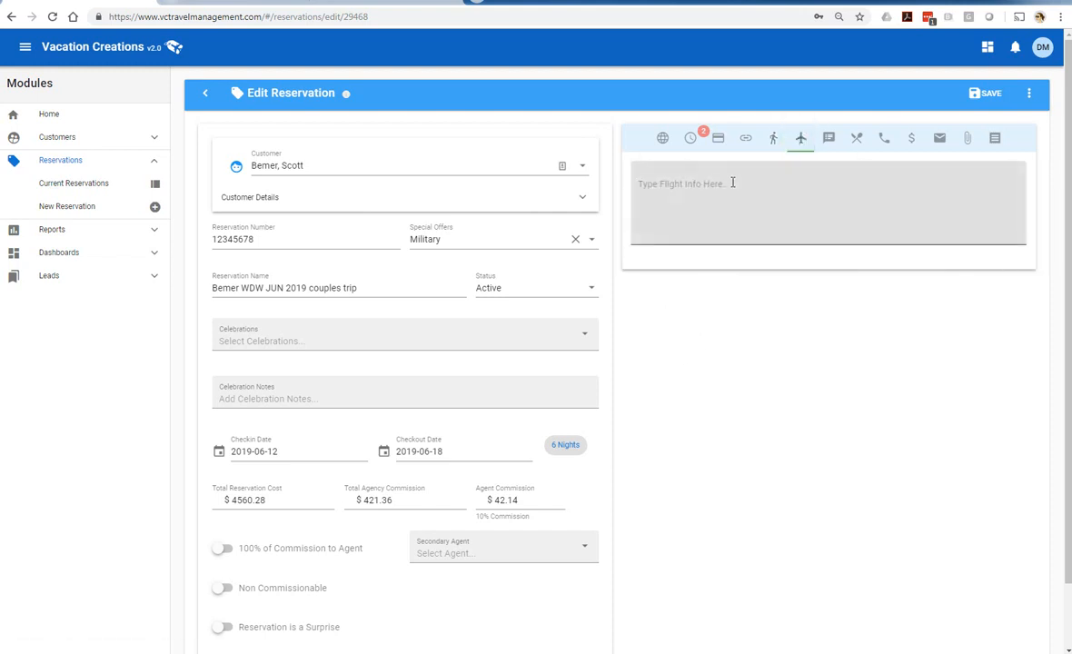
Enter flight info 'Delta 456 at 8:05am' and 'leaving on Delta 768 at 5:45pm on the 18th'
click(732, 182)
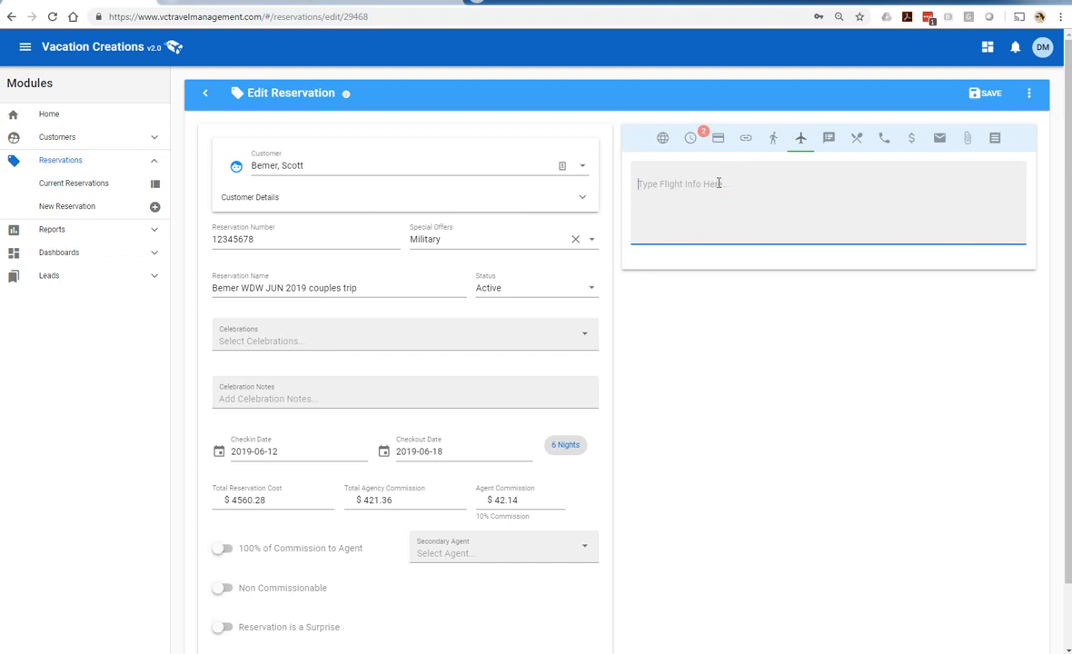
text(Delta )
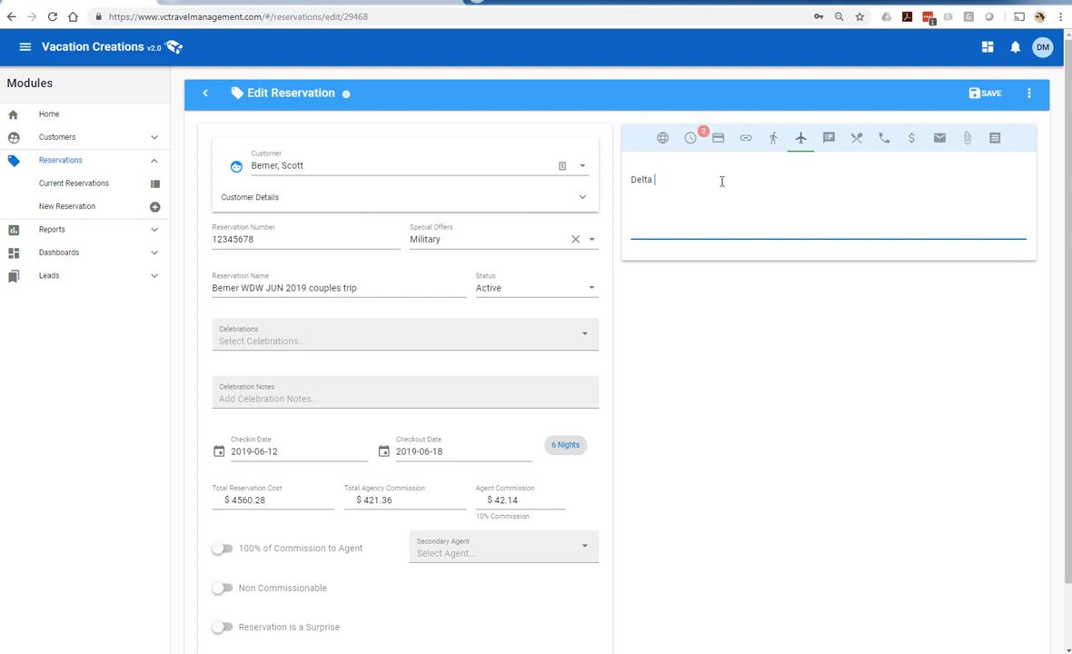
text(456 at 8:05am)
key(Return)
text(leaving on Delta)
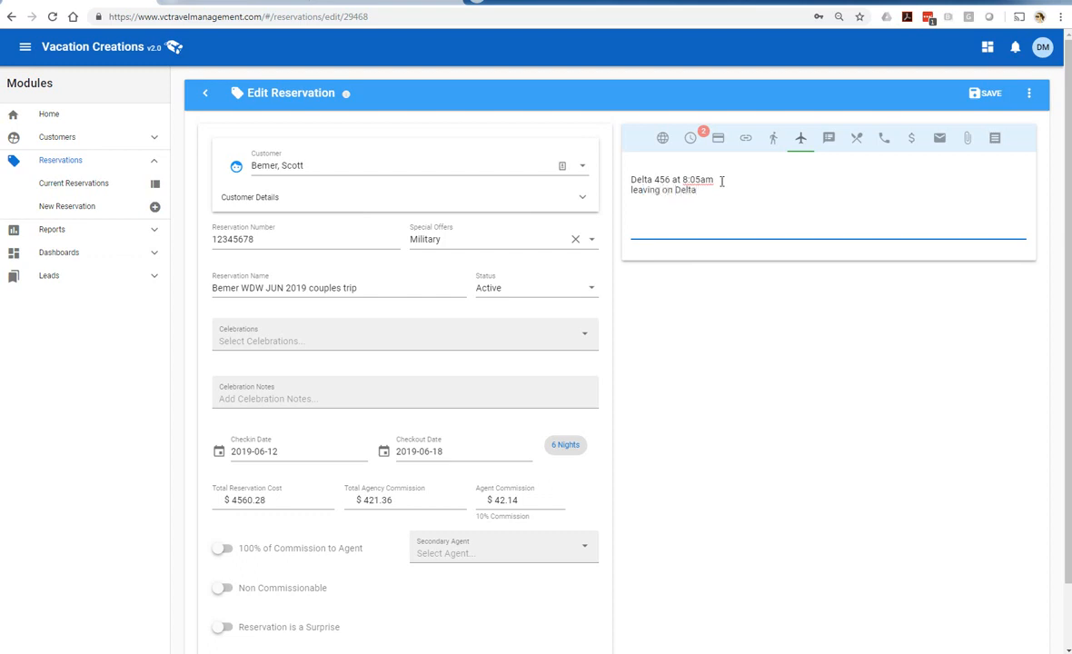
text( 768 at 5:45pm on the 18th)
Add a Low-priority dining note for Ohana at 6pm, party of 2, then cancel it
click(828, 138)
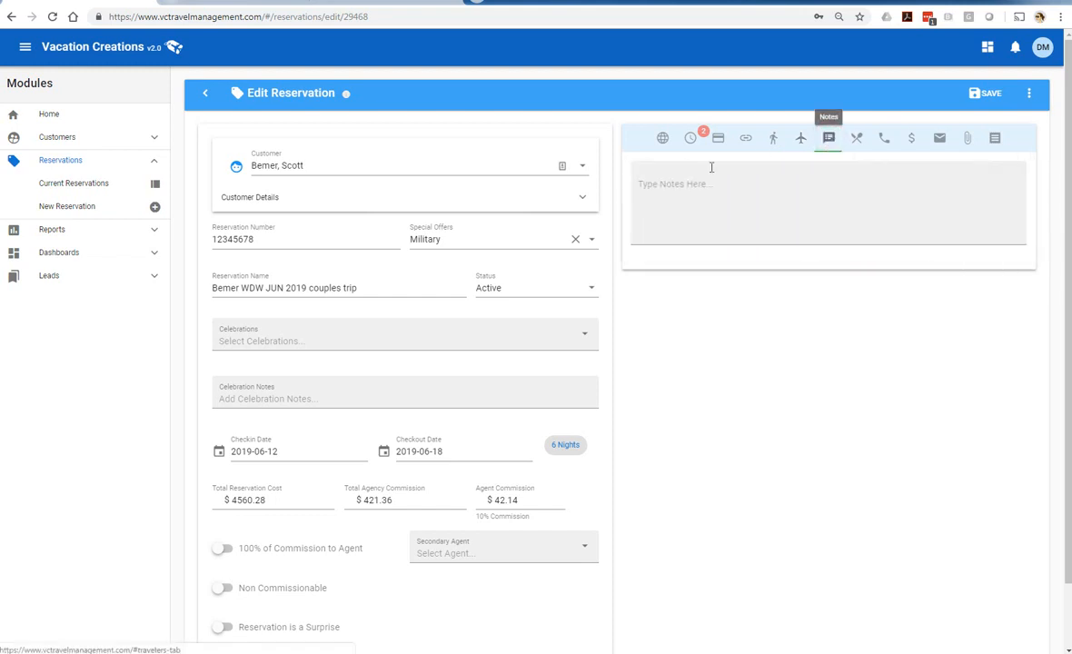
click(859, 143)
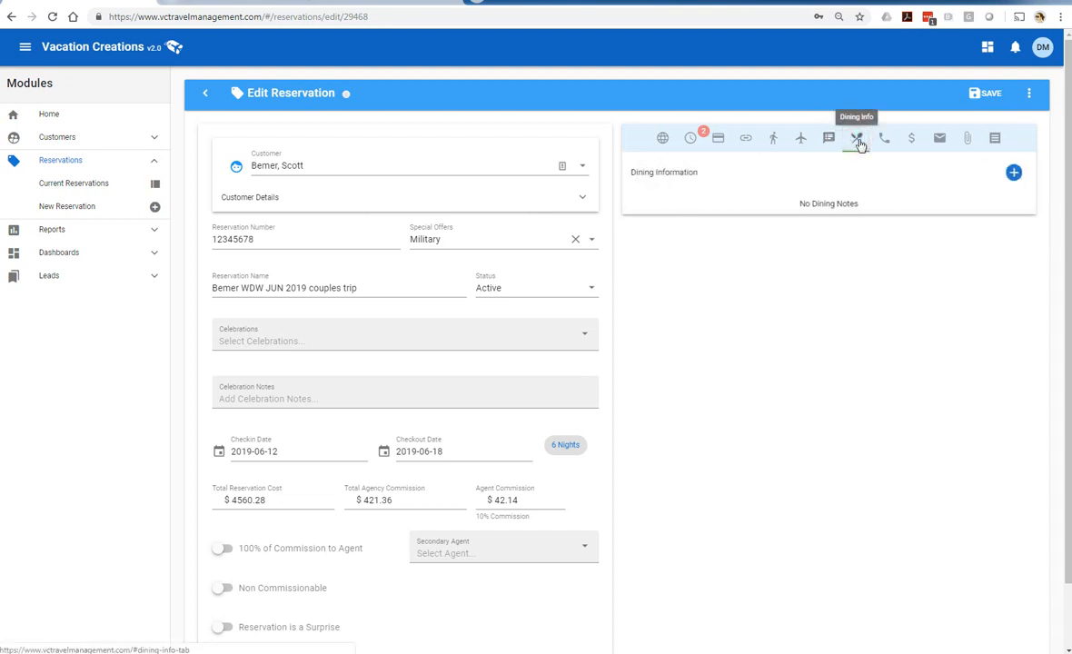
click(1013, 174)
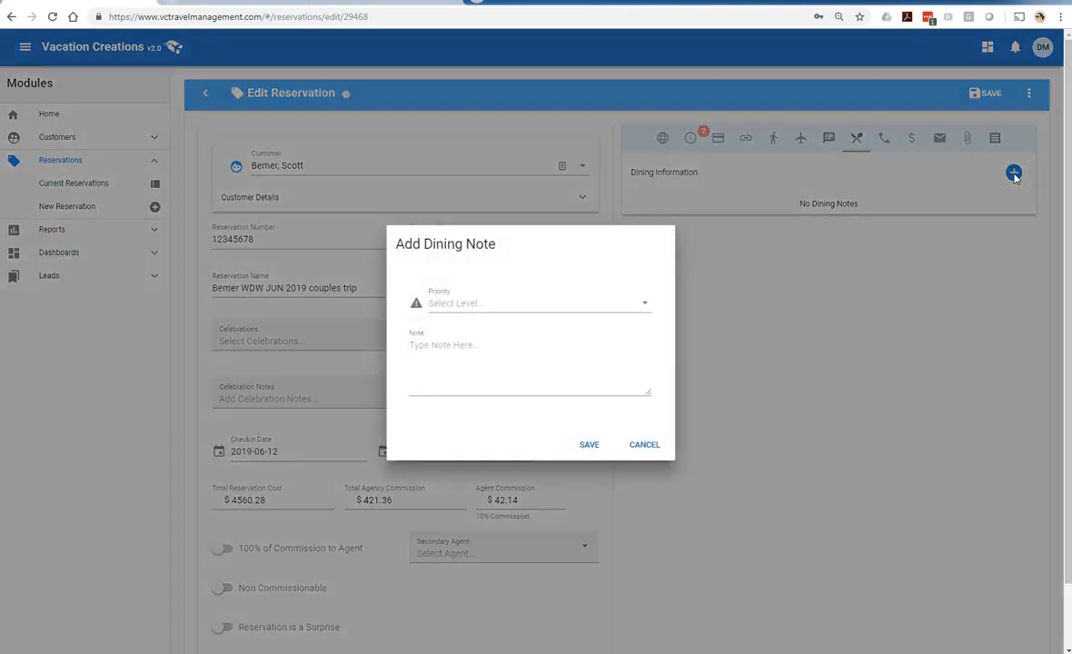
click(642, 304)
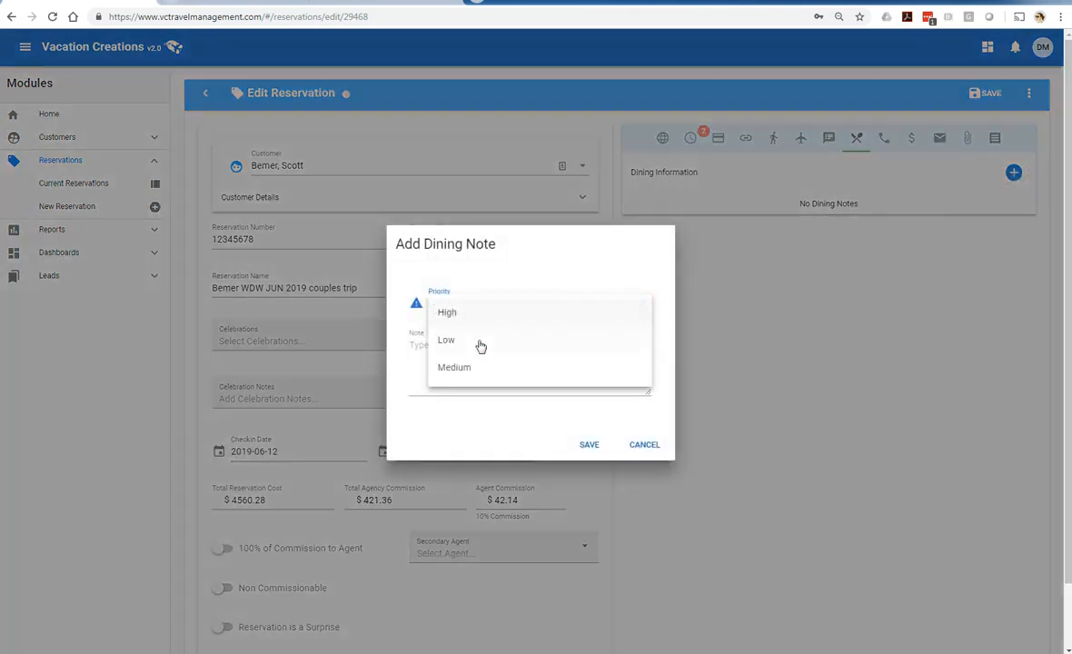
click(451, 342)
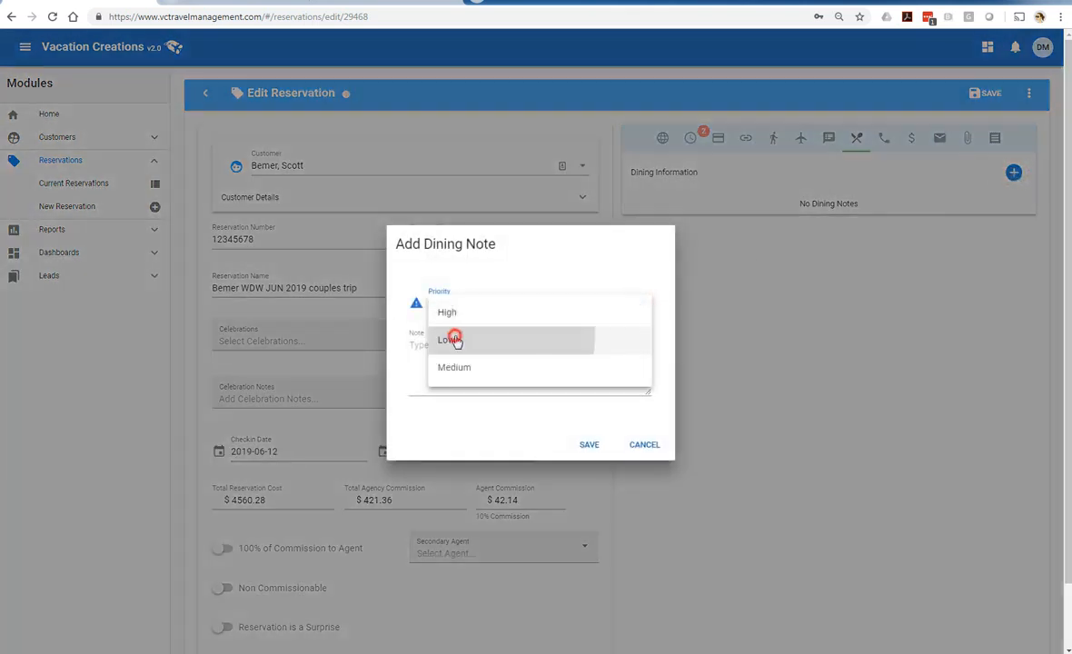
click(438, 347)
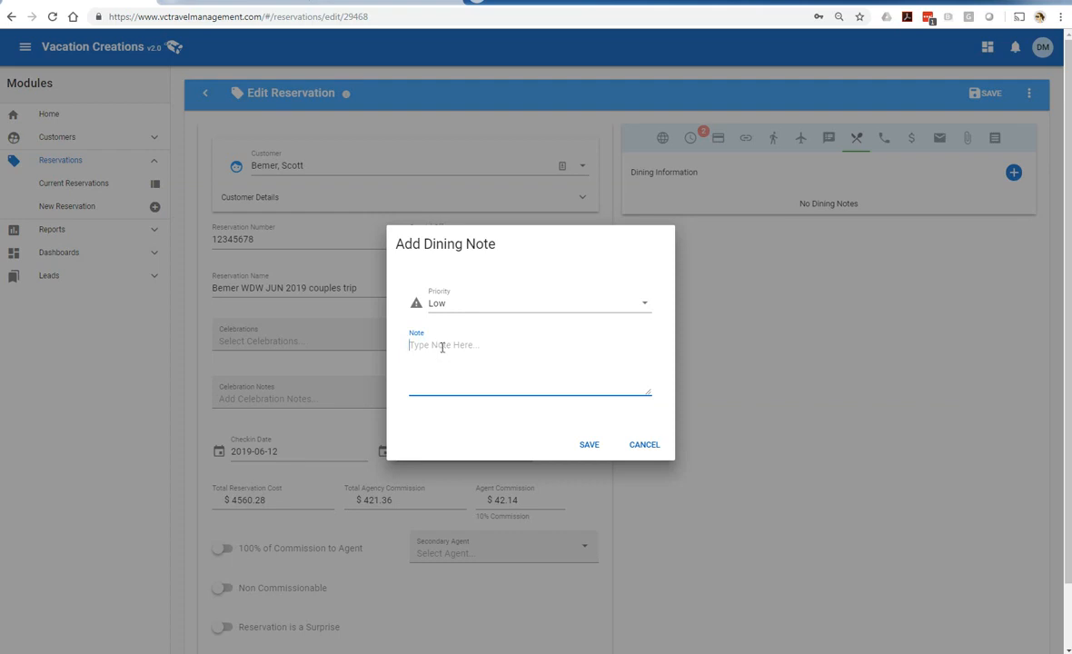
text(Ohana )
text(O)
text(13)
text( 6pm)
text( for party of )
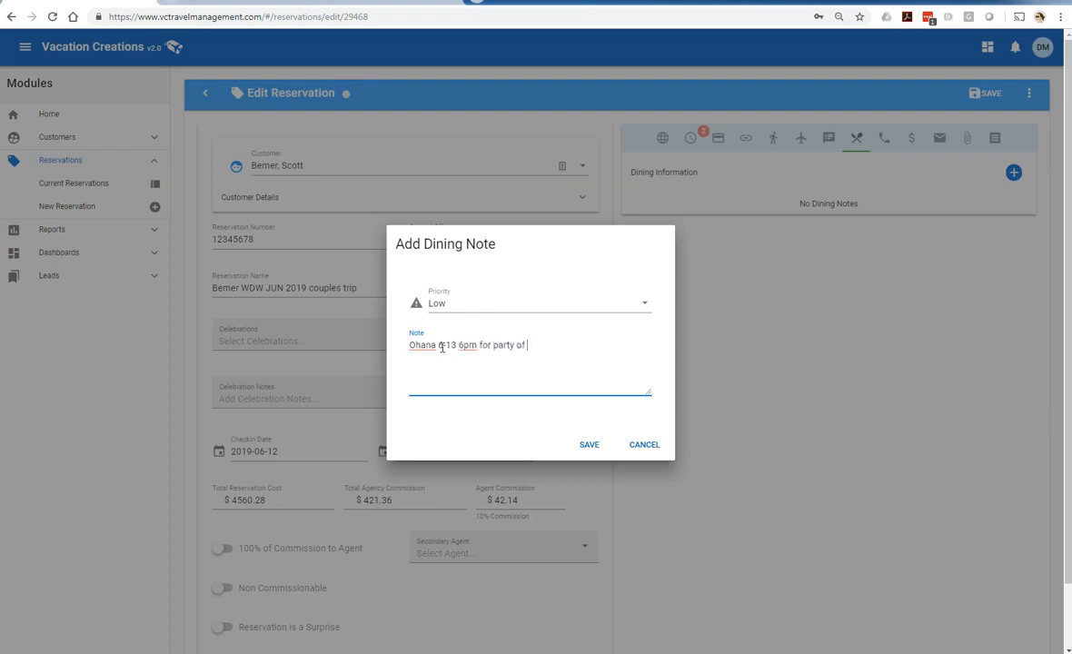
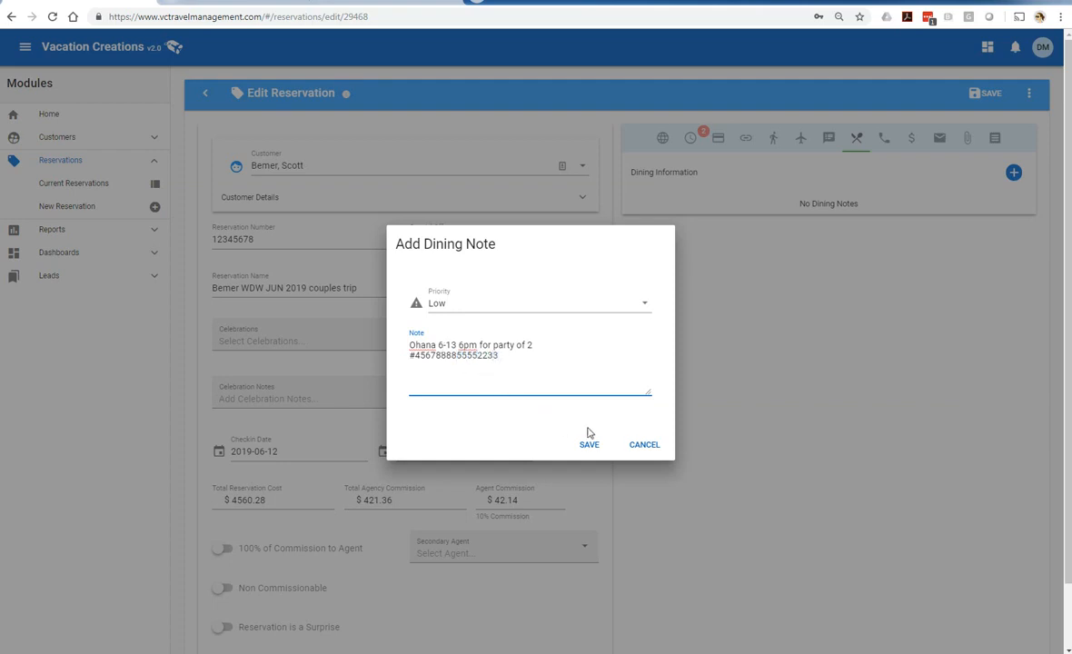
click(588, 445)
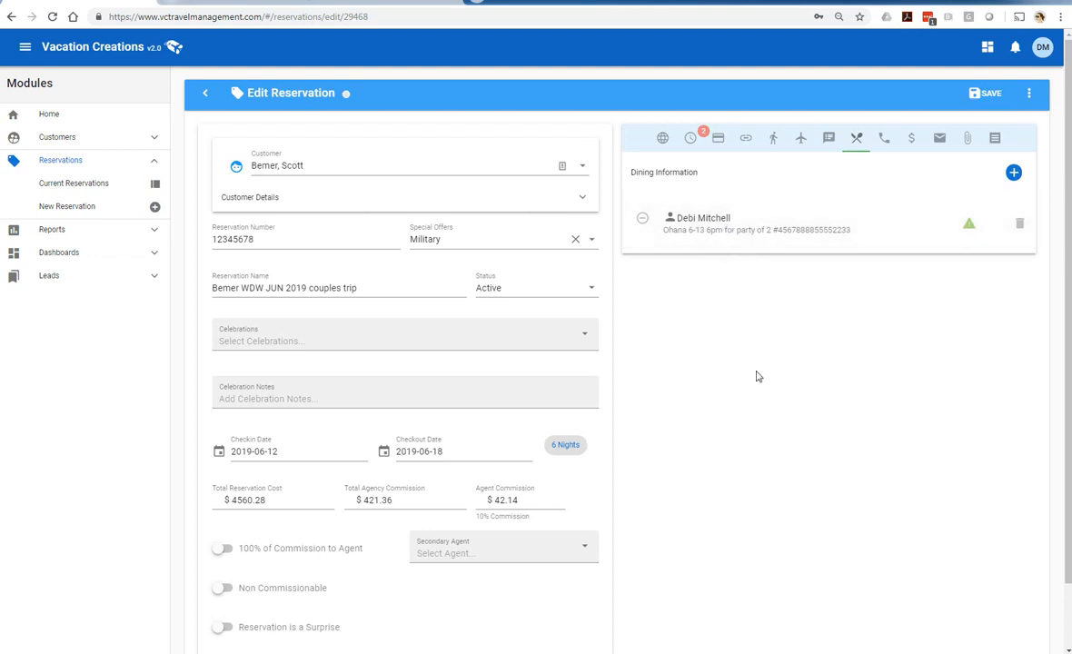
click(642, 221)
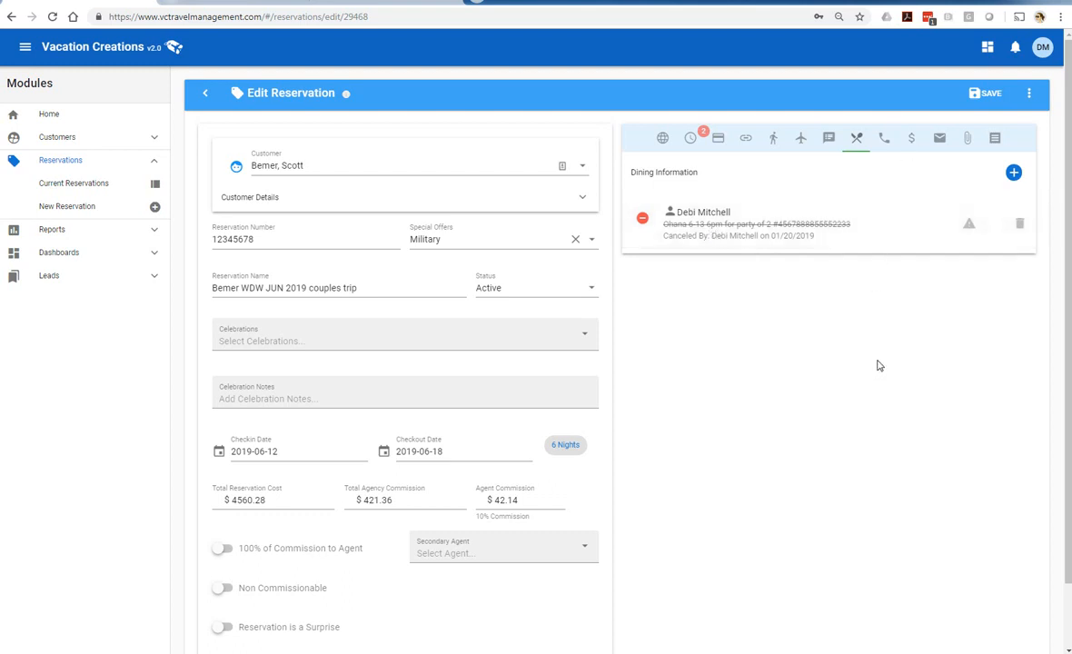
click(883, 141)
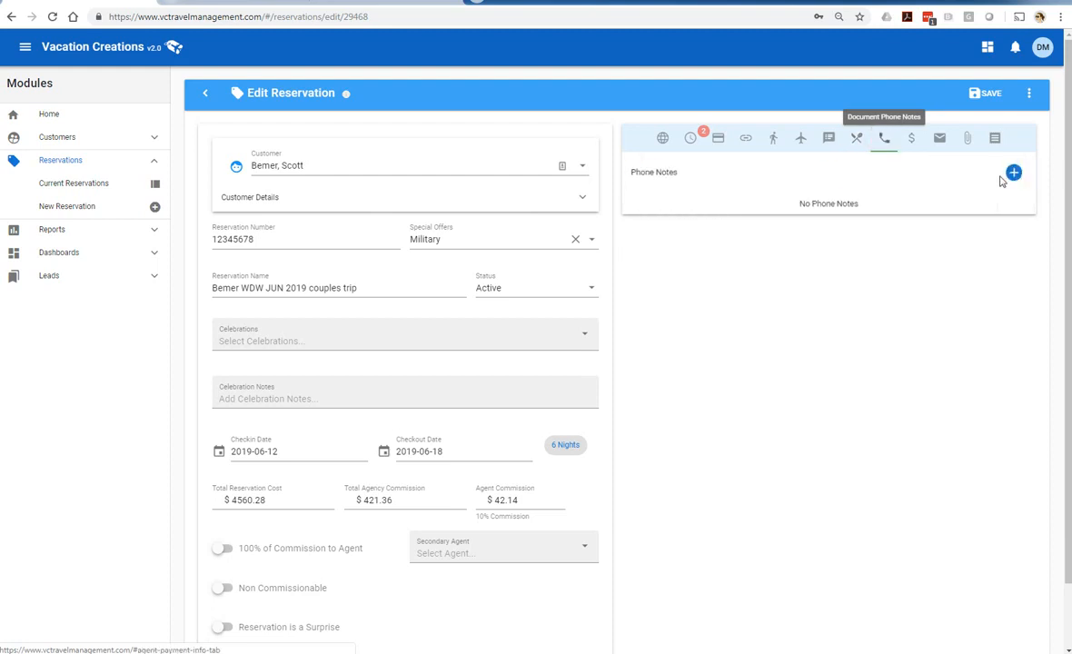
Save a Low-category phone note with the caller's name, noting the Memory Maker was added
click(1014, 173)
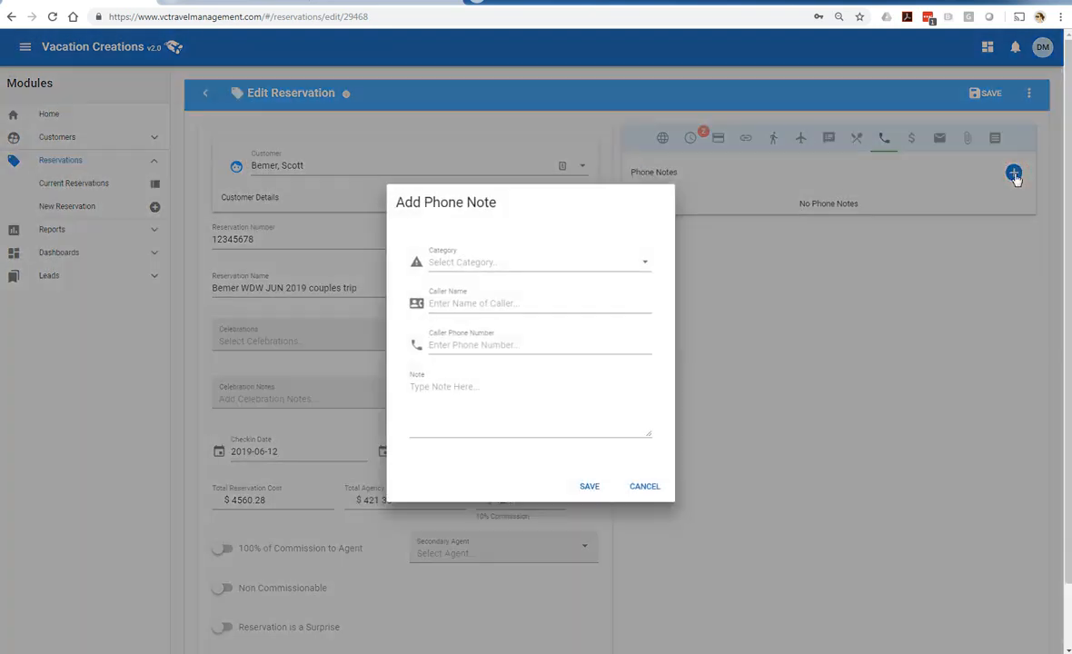
click(504, 263)
click(469, 303)
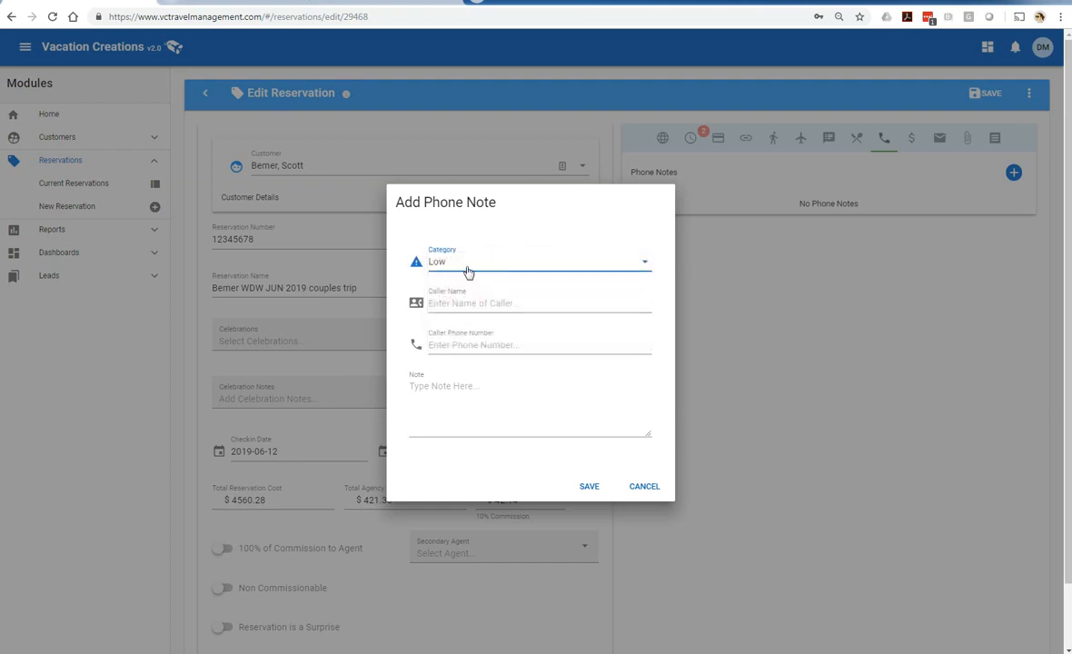
click(452, 301)
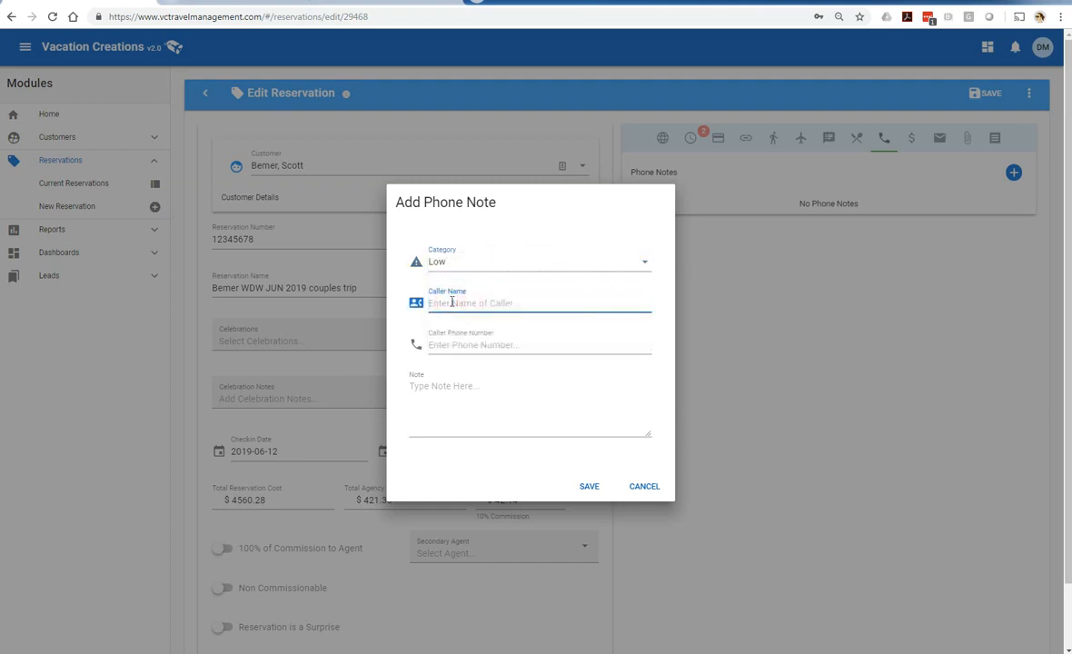
text(Alexandra)
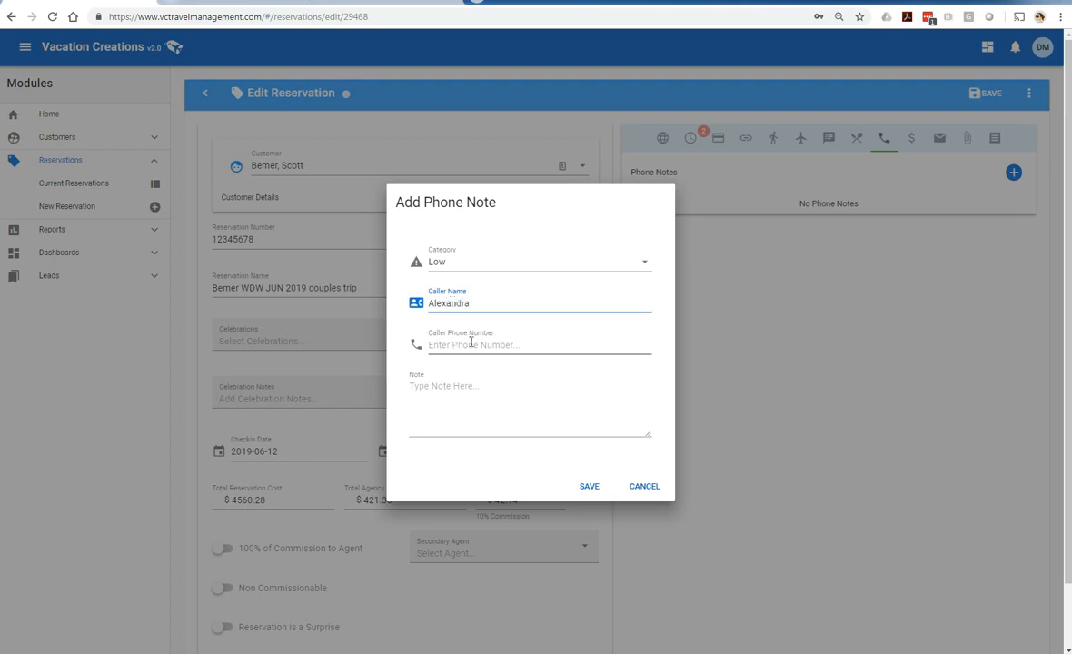
click(455, 389)
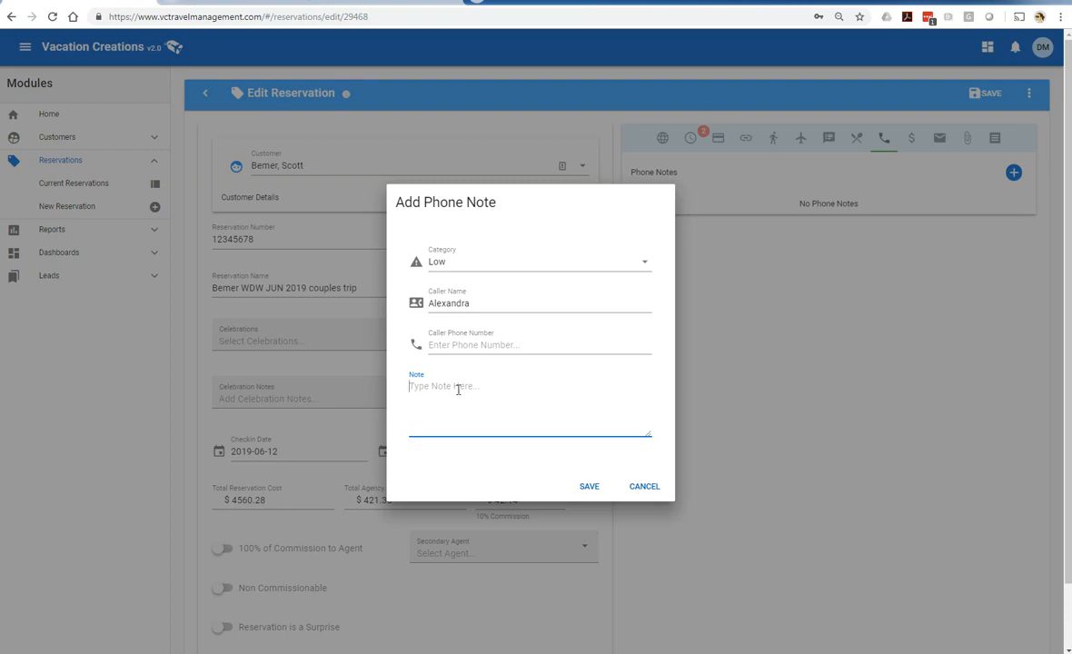
text(added the Memory Maker)
click(587, 486)
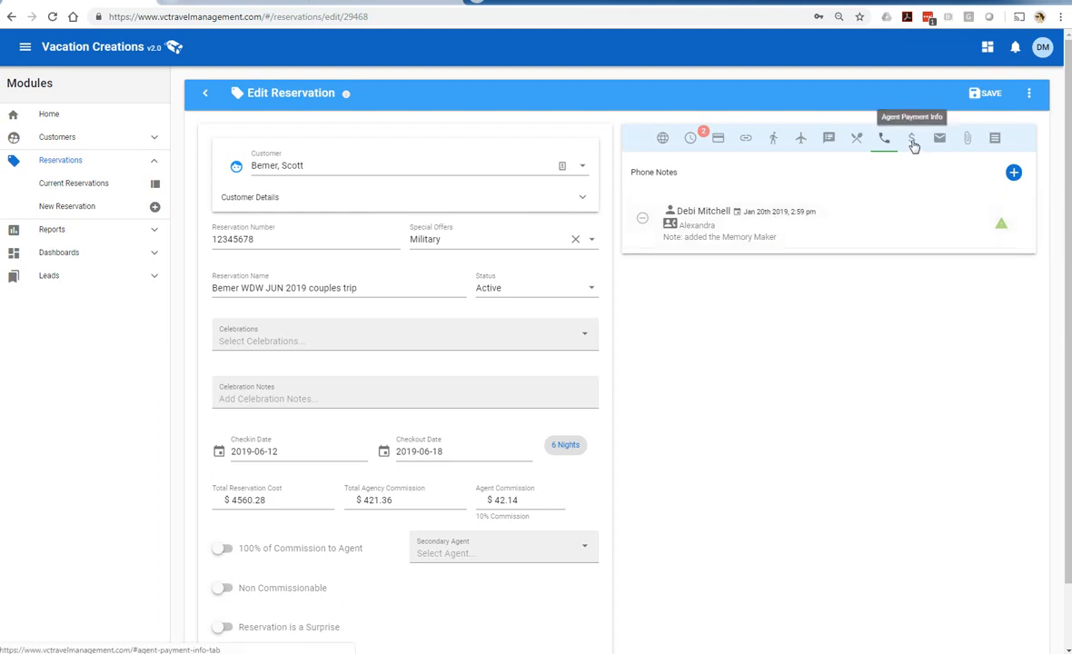
Look over agent payments and the empty attachments, ending on the empty Traveling With list
click(912, 142)
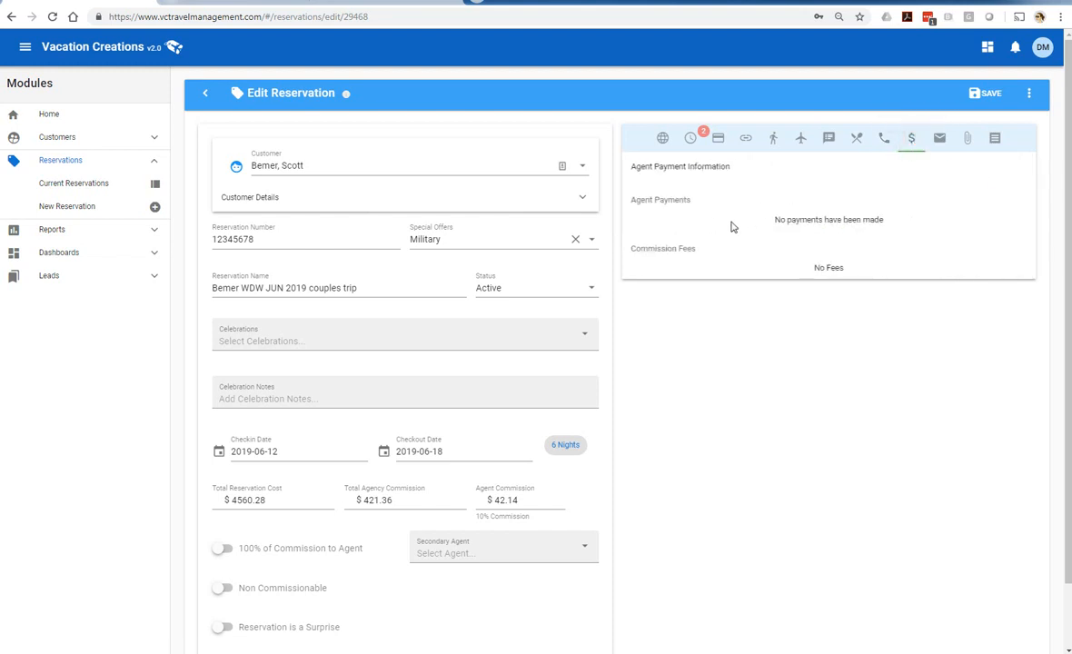
click(968, 141)
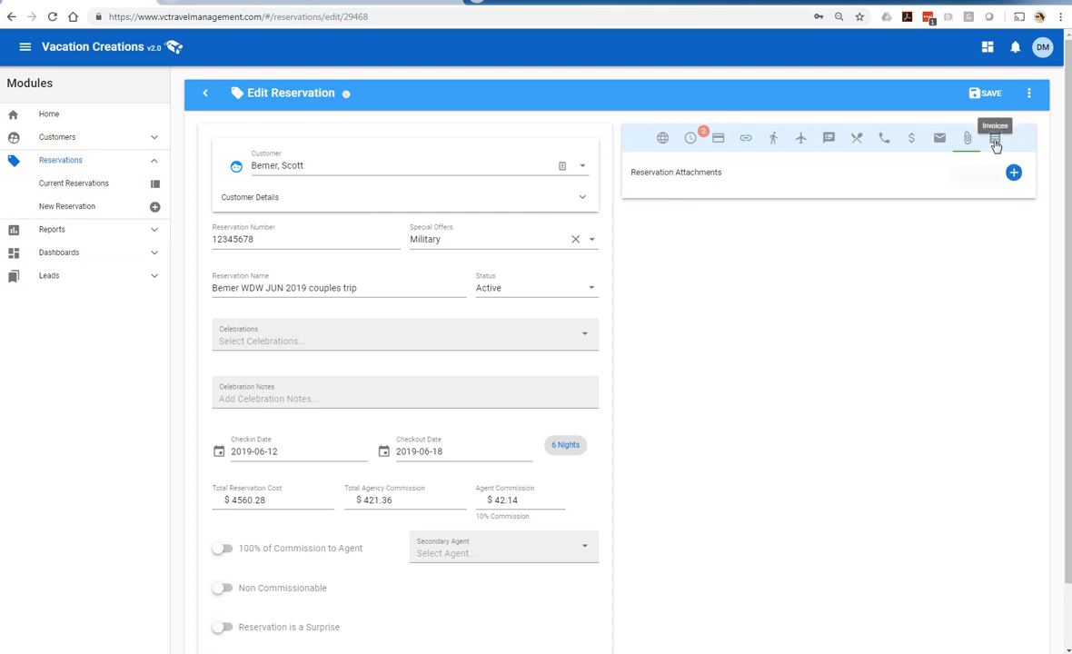
click(744, 141)
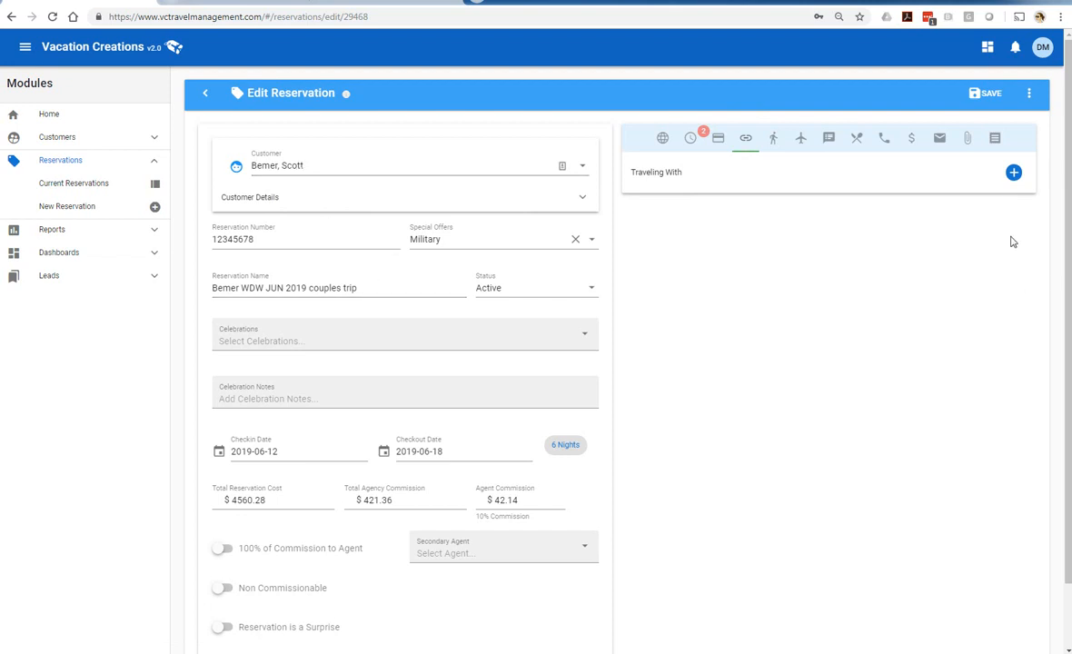
Pick the customer, link their West WDW JUN 2019 reservation (06/13/2019), and save
click(1013, 174)
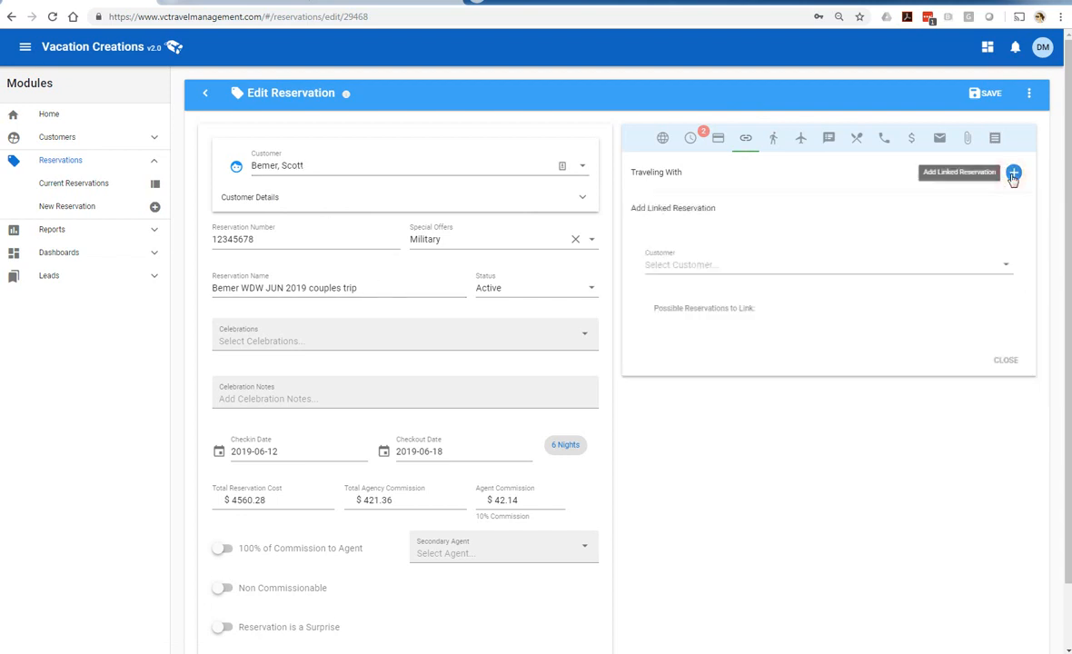
click(720, 264)
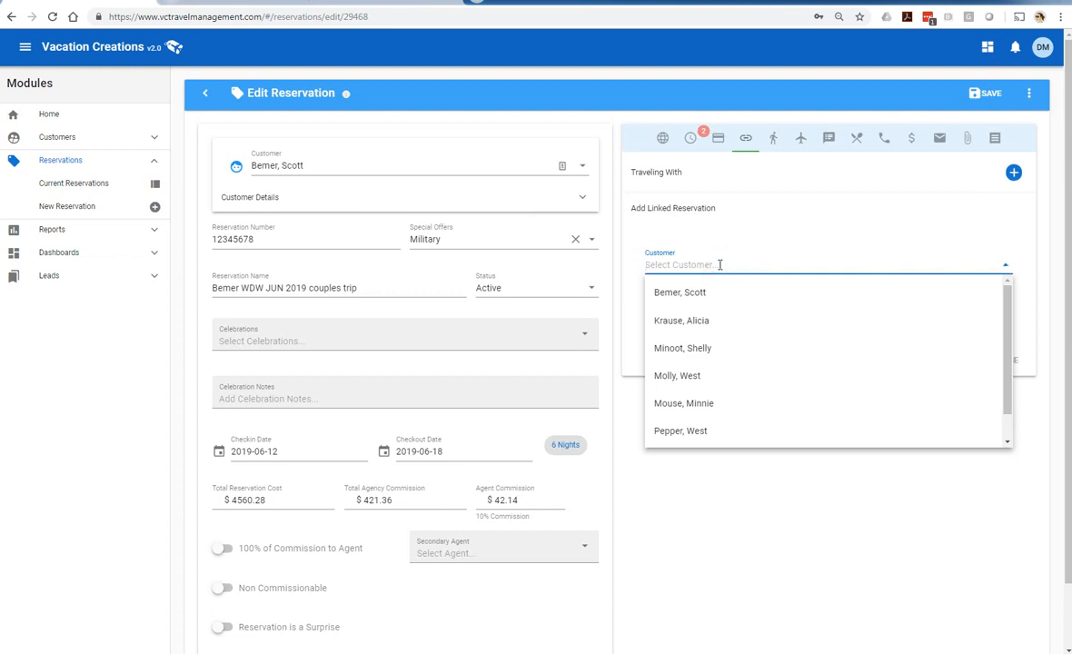
text(m)
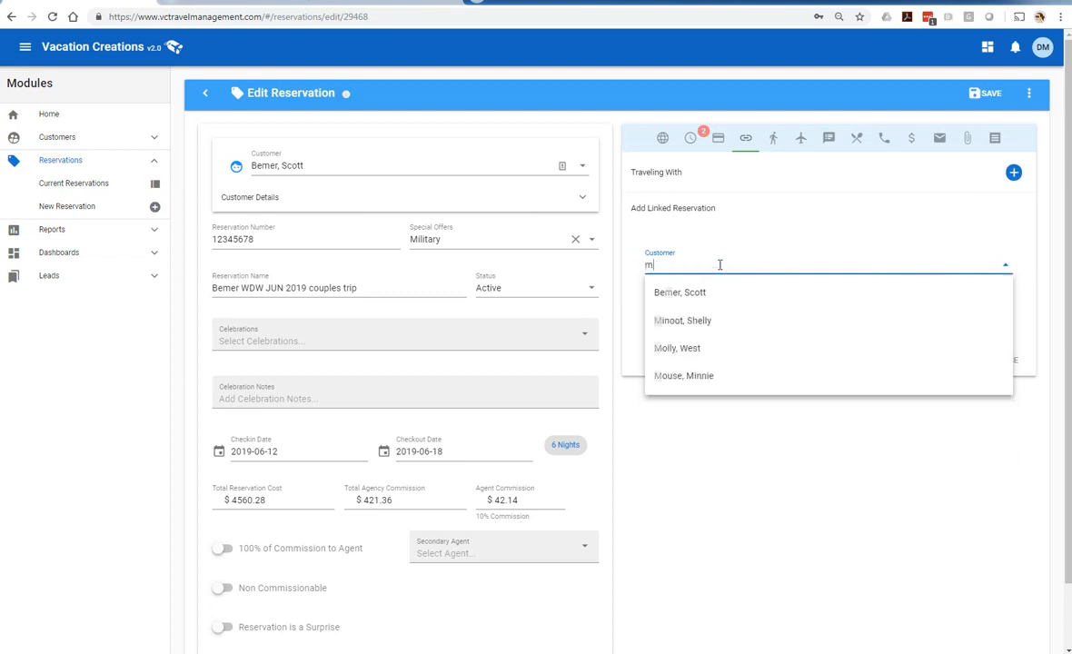
click(692, 350)
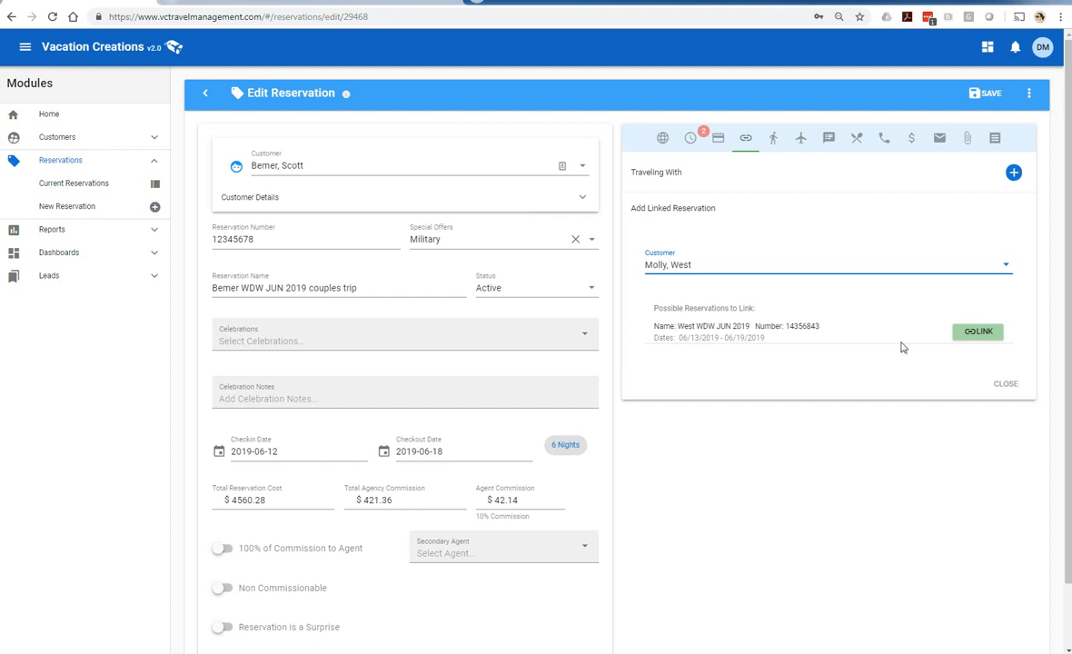
click(974, 335)
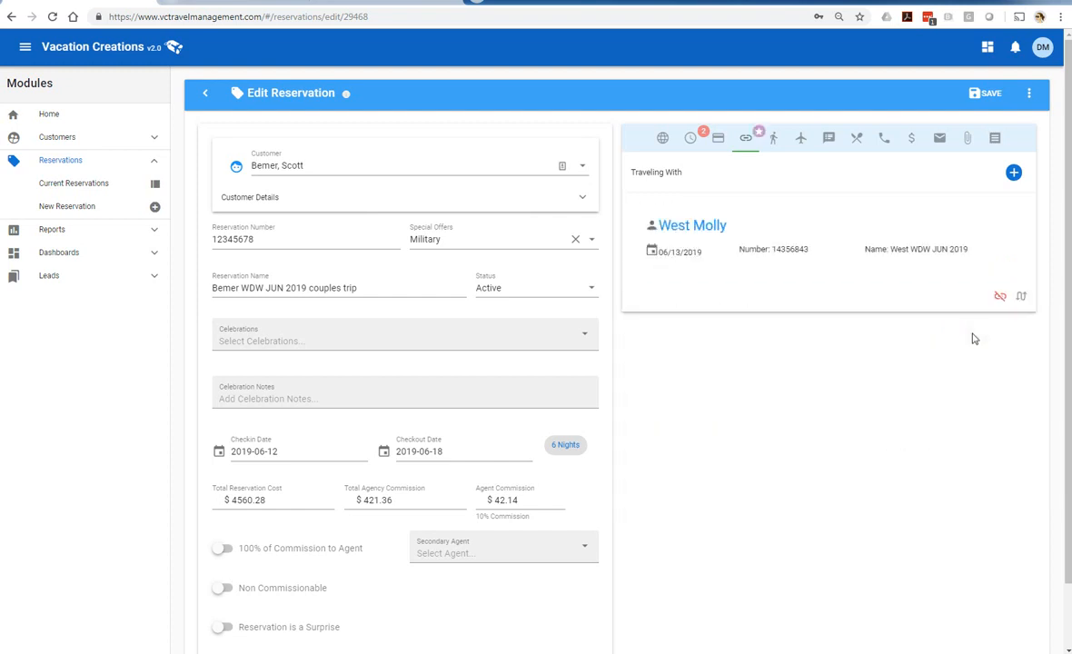
click(986, 93)
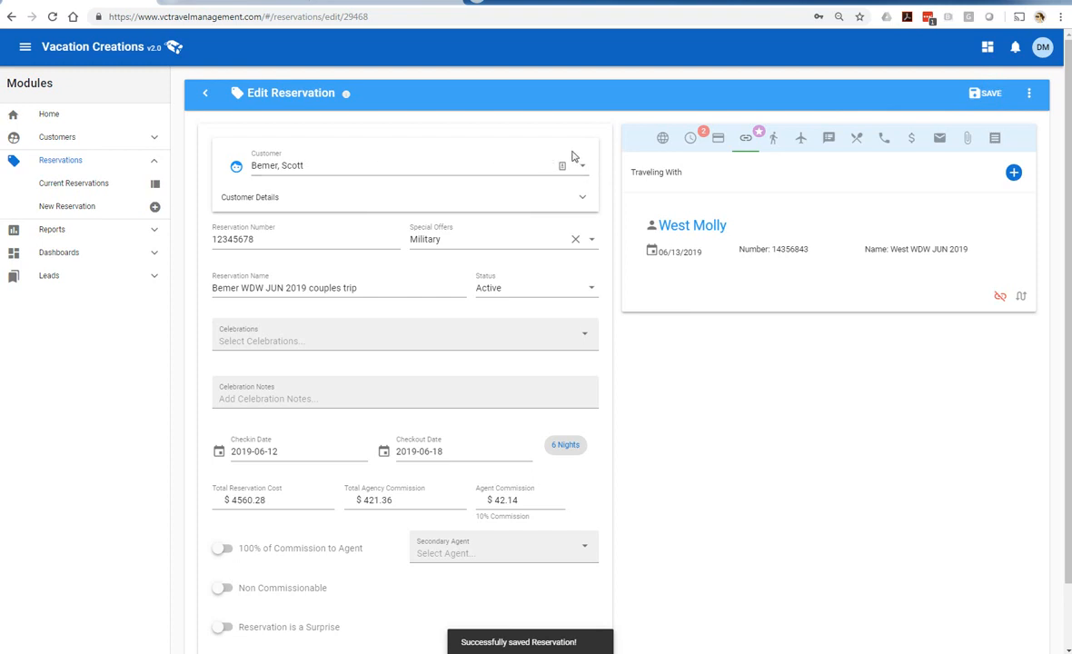
Jump to the linked West WDW JUN 2019 reservation and back via Traveling With
click(662, 138)
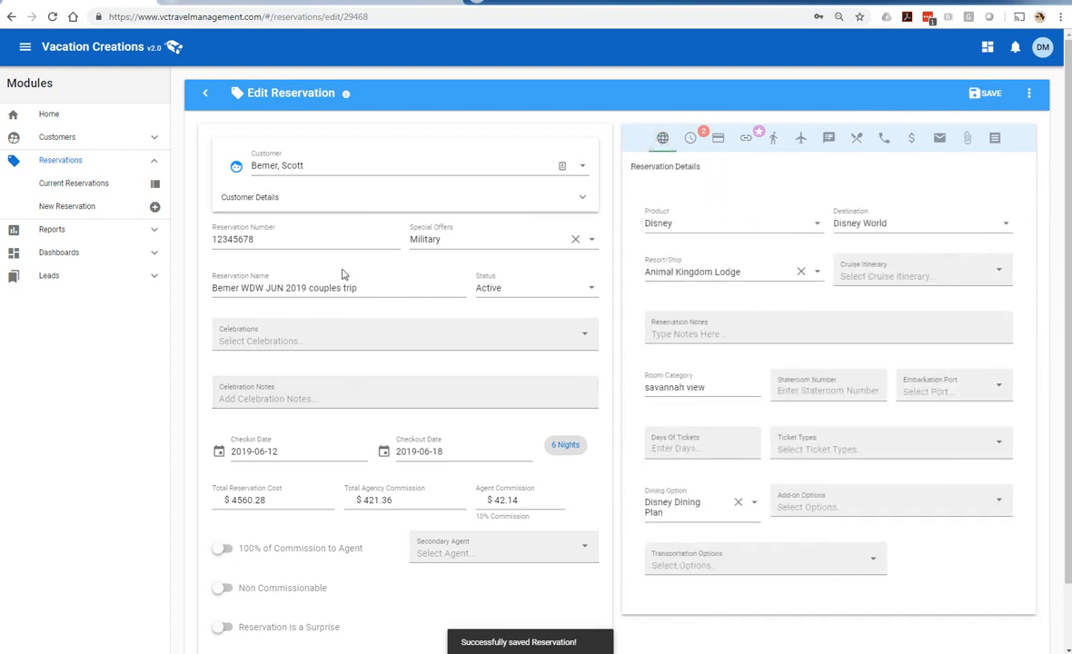
click(745, 141)
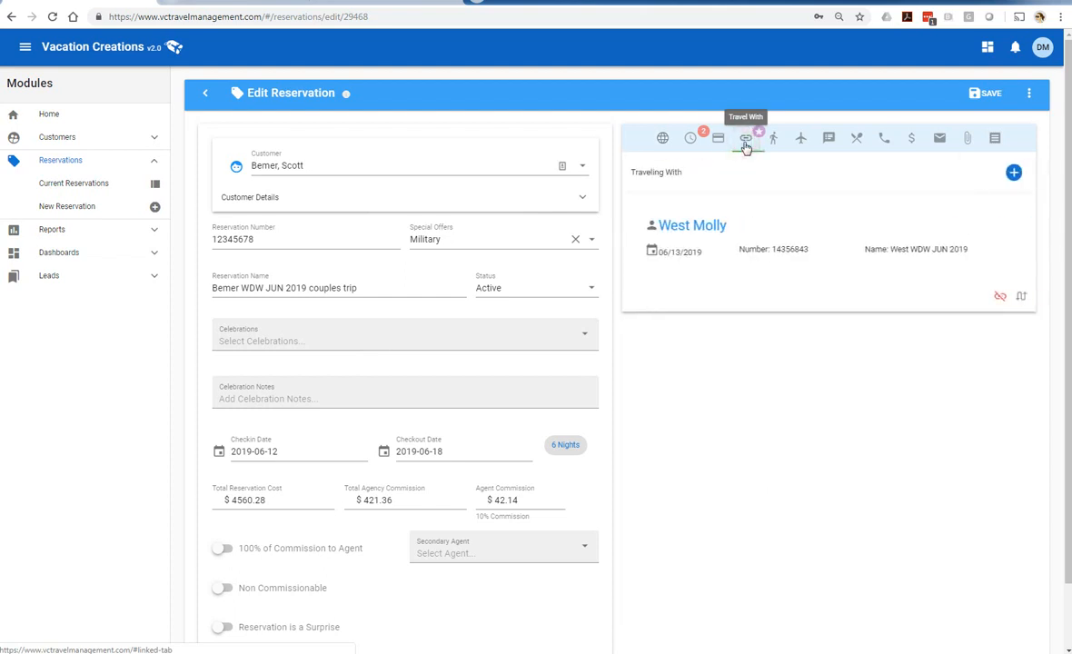
click(1022, 297)
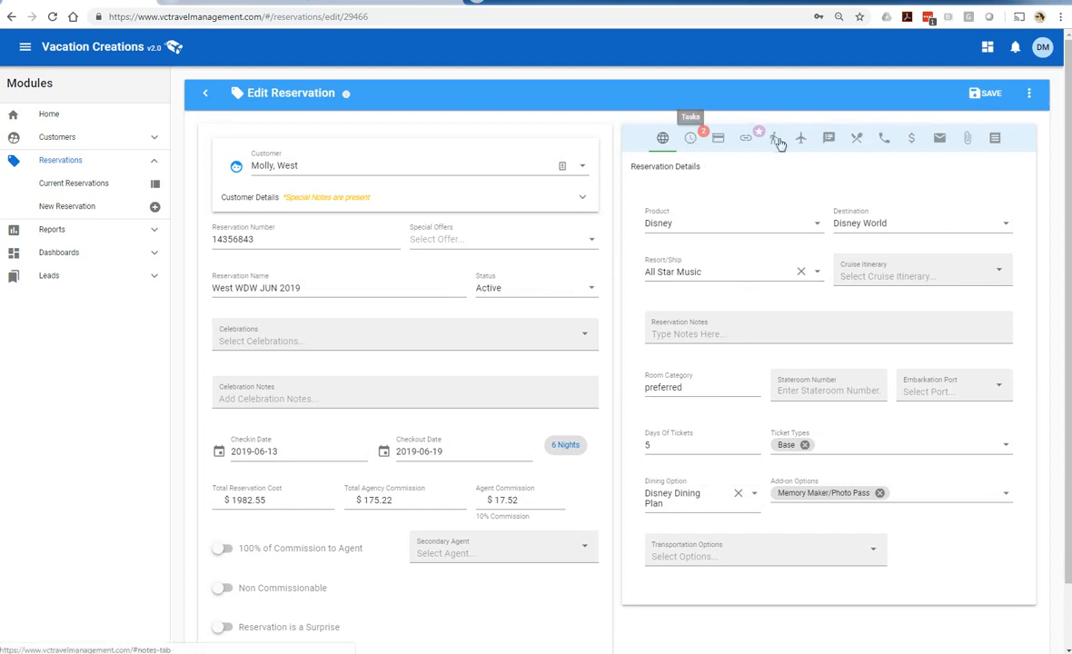
click(745, 140)
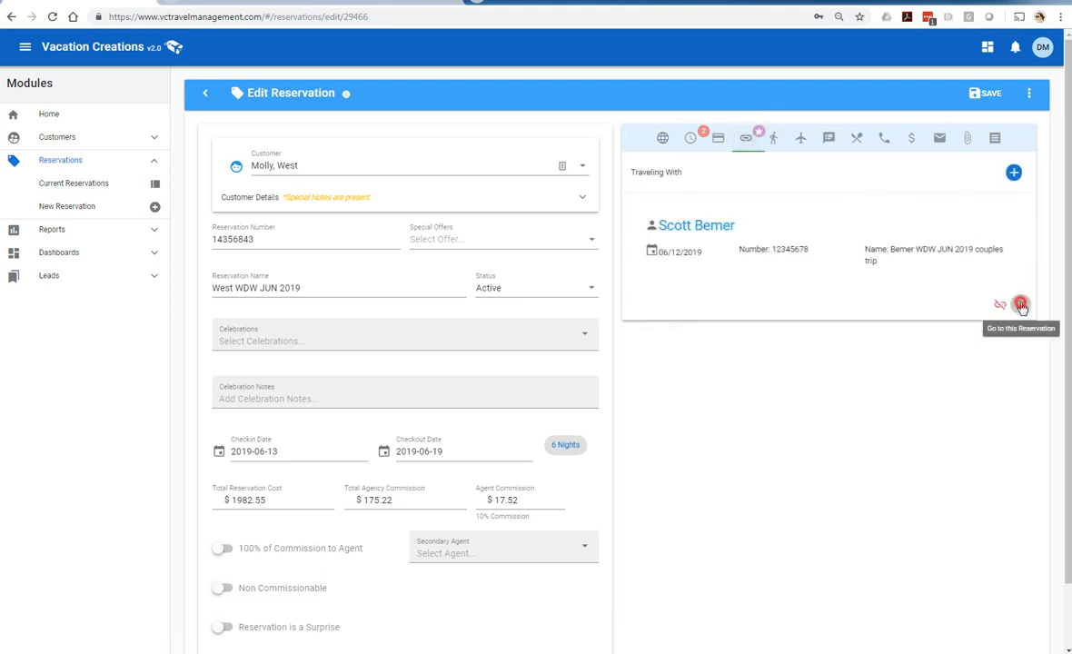
click(1019, 303)
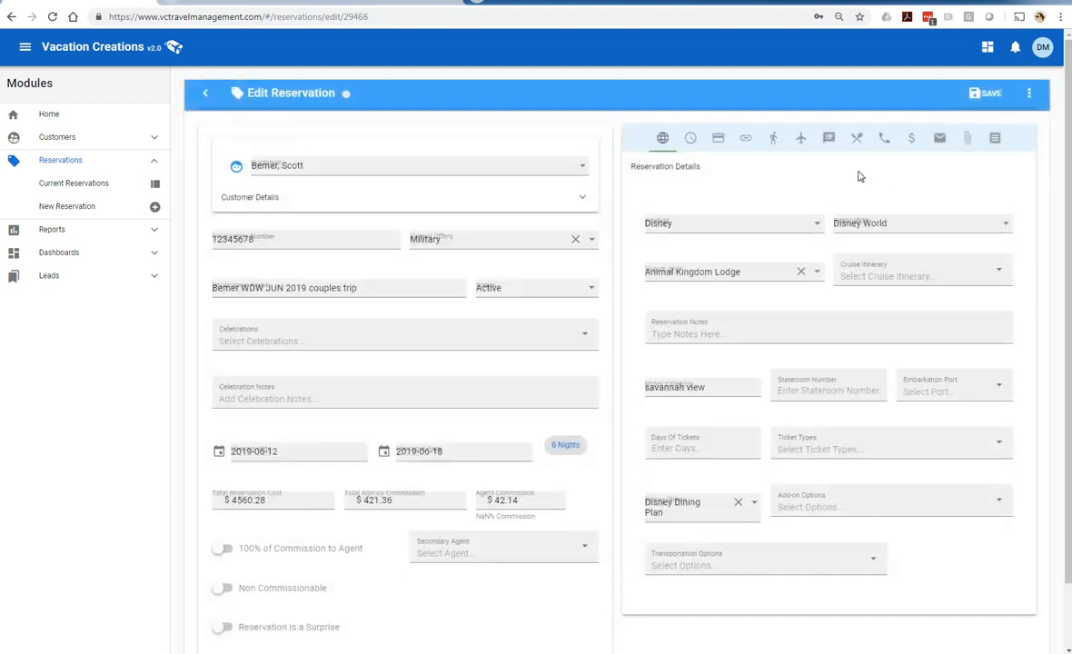
Complete the Deposit Due and My Disney Experience set up tasks in the reservation's task list
click(691, 139)
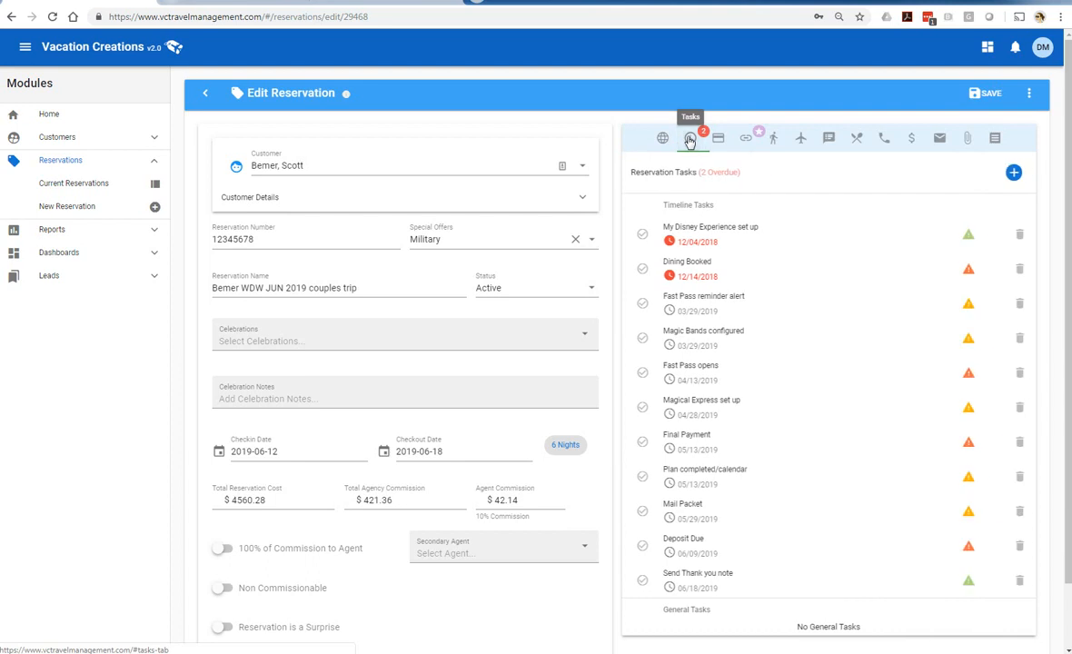
click(642, 545)
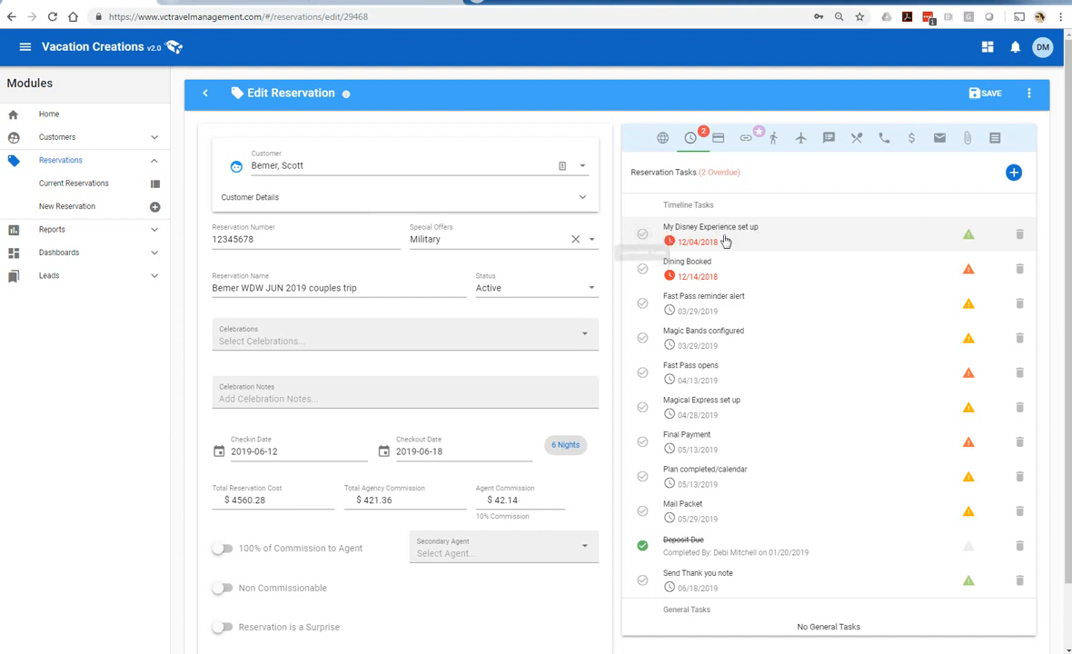
click(643, 235)
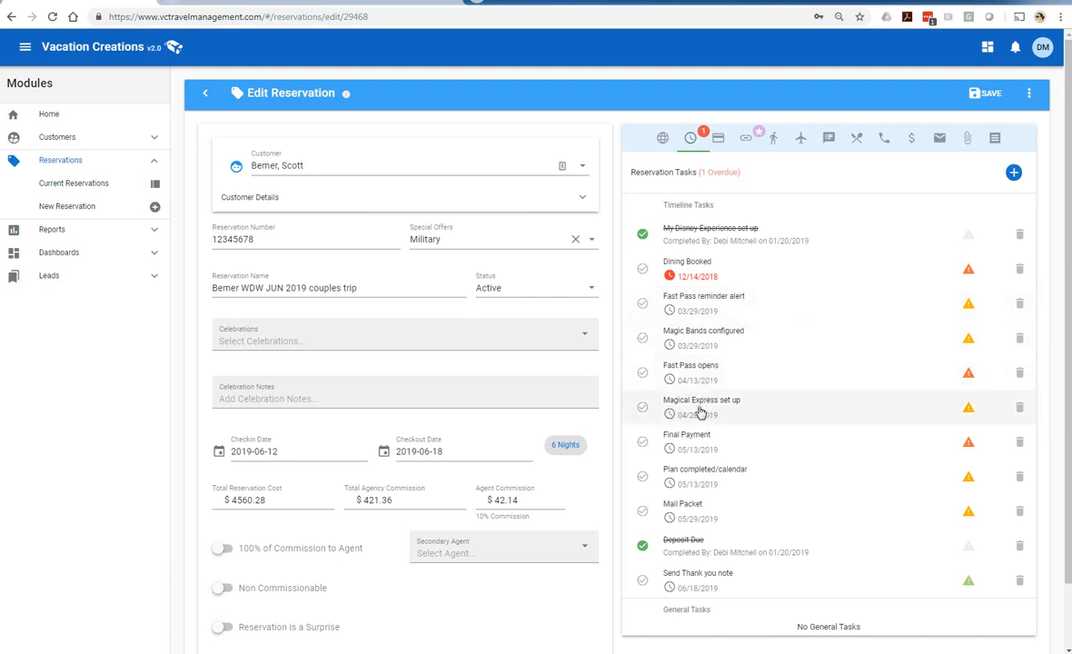
Delete the Magical Express set up task and return to the reservation details
click(1020, 407)
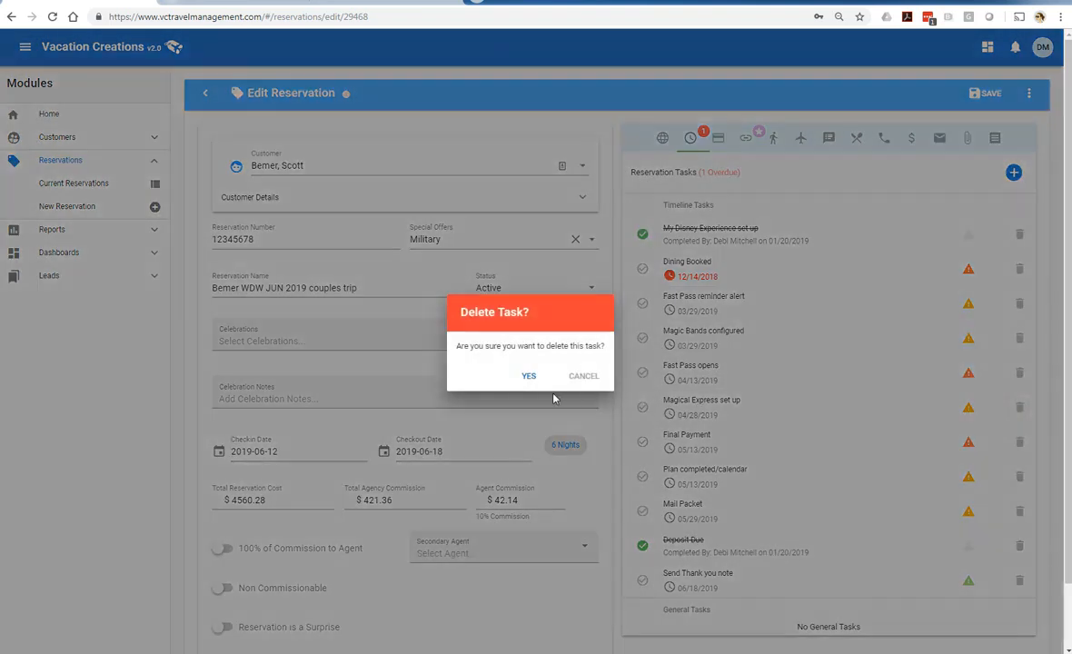
click(528, 377)
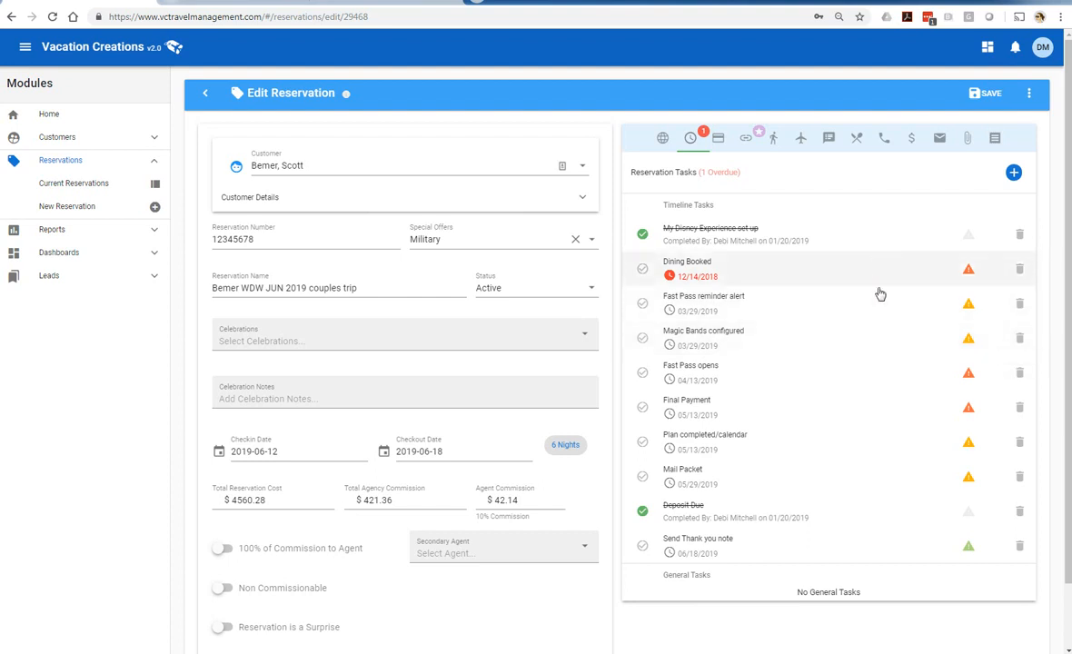
click(662, 137)
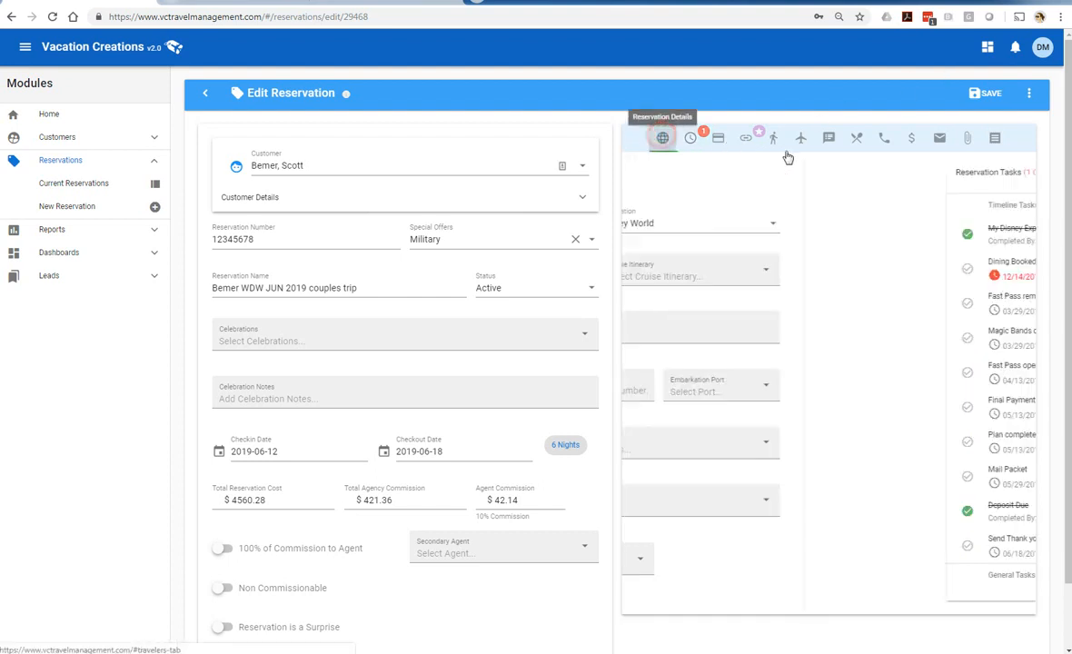